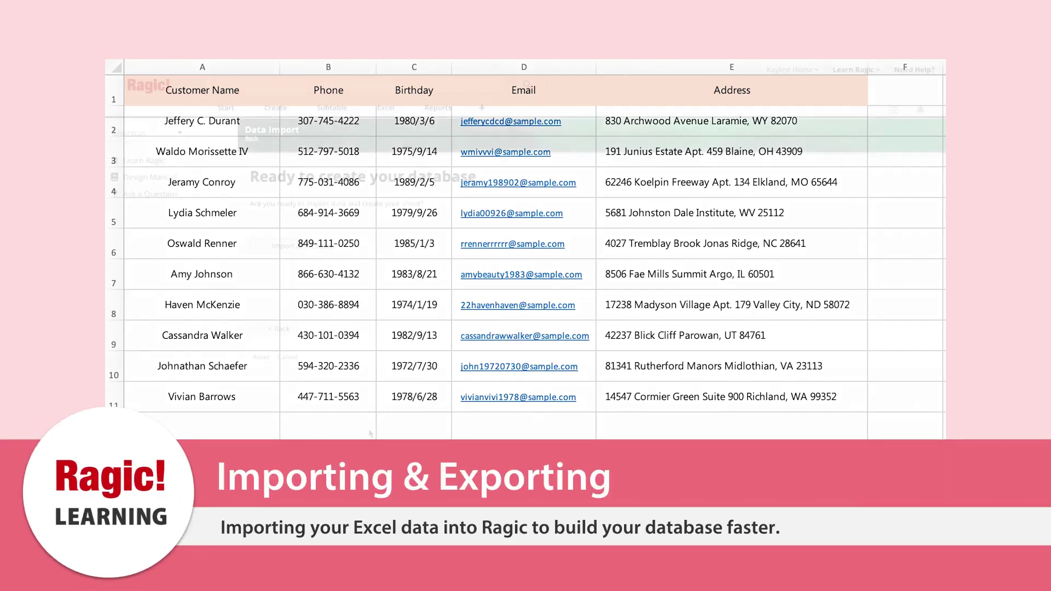
Finish creating the Customers sheet, open it, and download all its fields as Excel
click(352, 246)
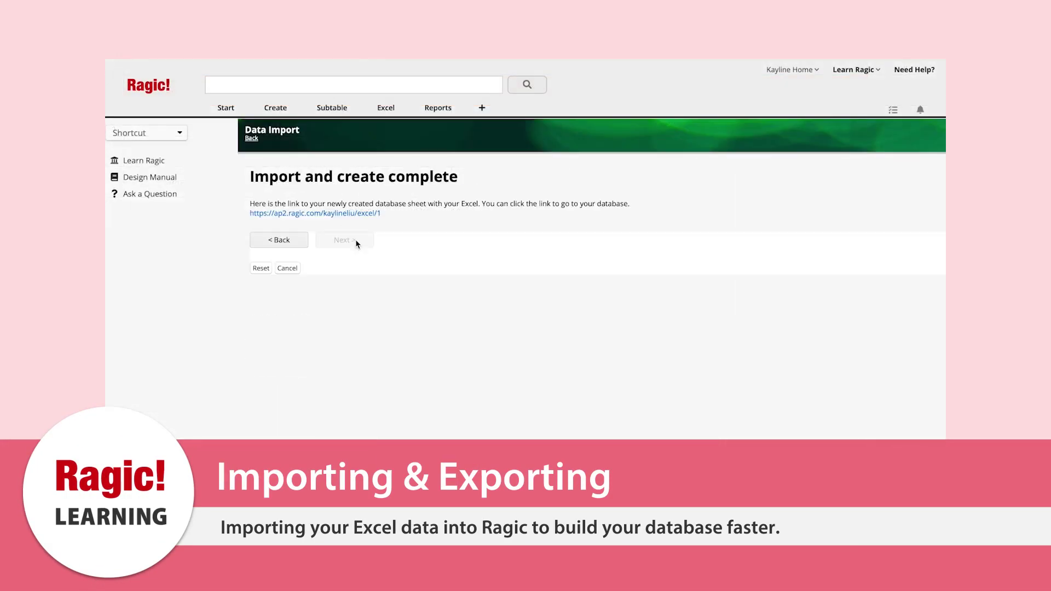
click(355, 216)
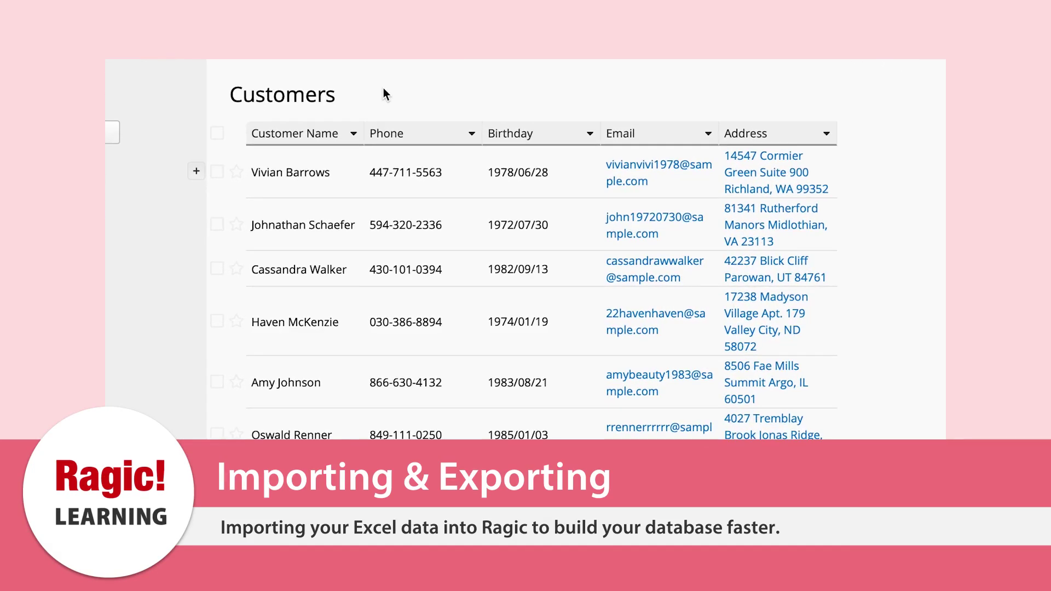
click(369, 64)
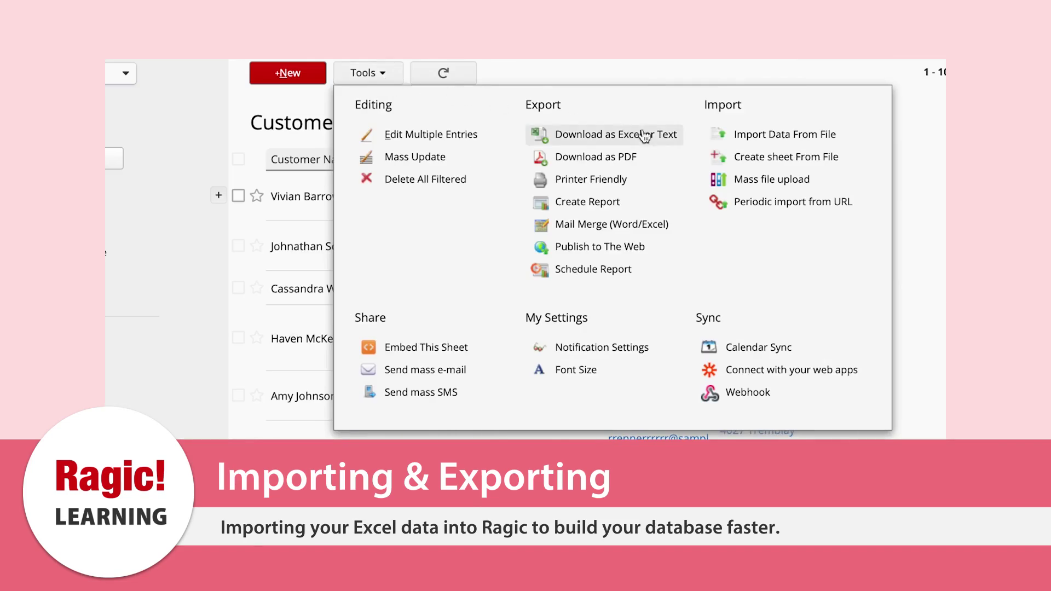
click(665, 146)
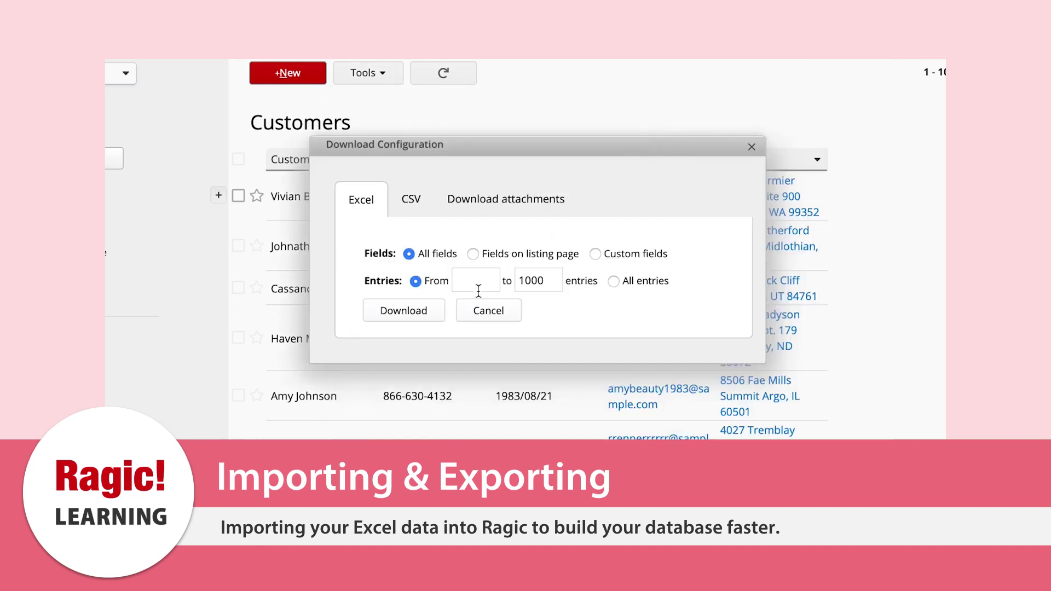
click(439, 317)
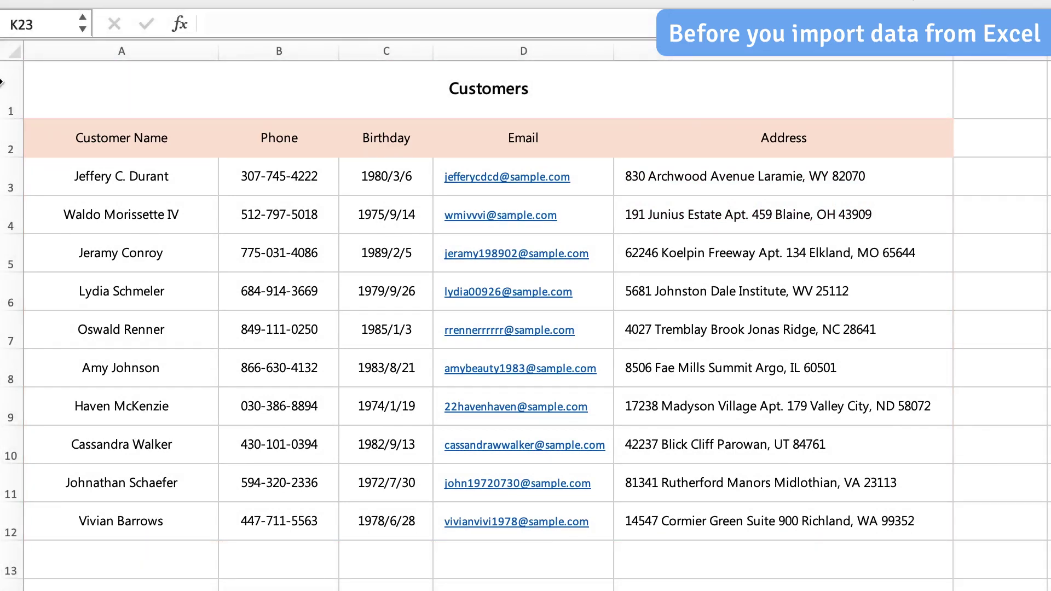
Delete row 1, the Customers title row, from the Excel sheet
click(12, 81)
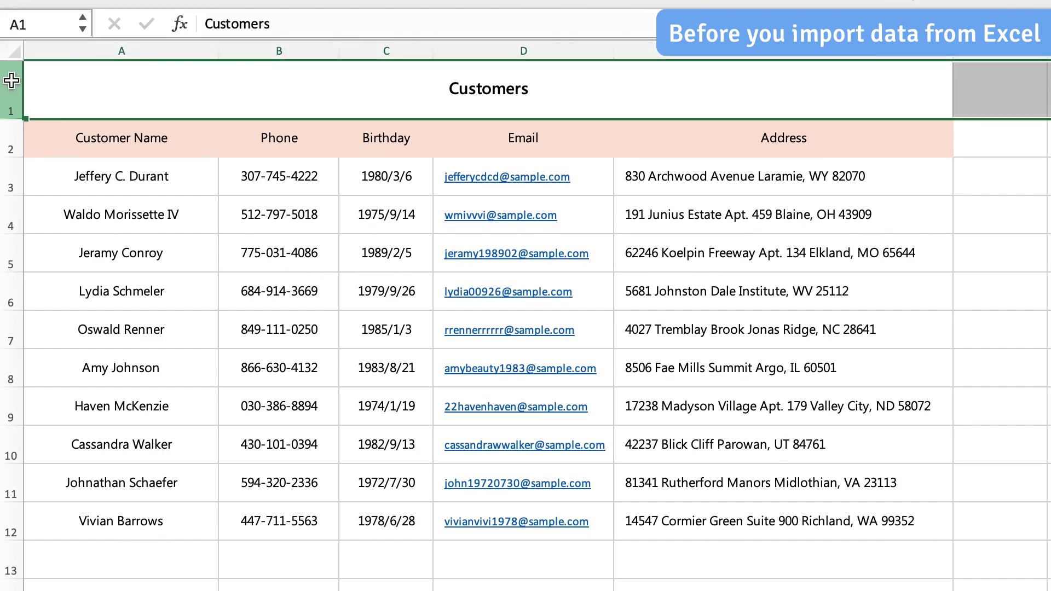
right_click(11, 81)
click(96, 205)
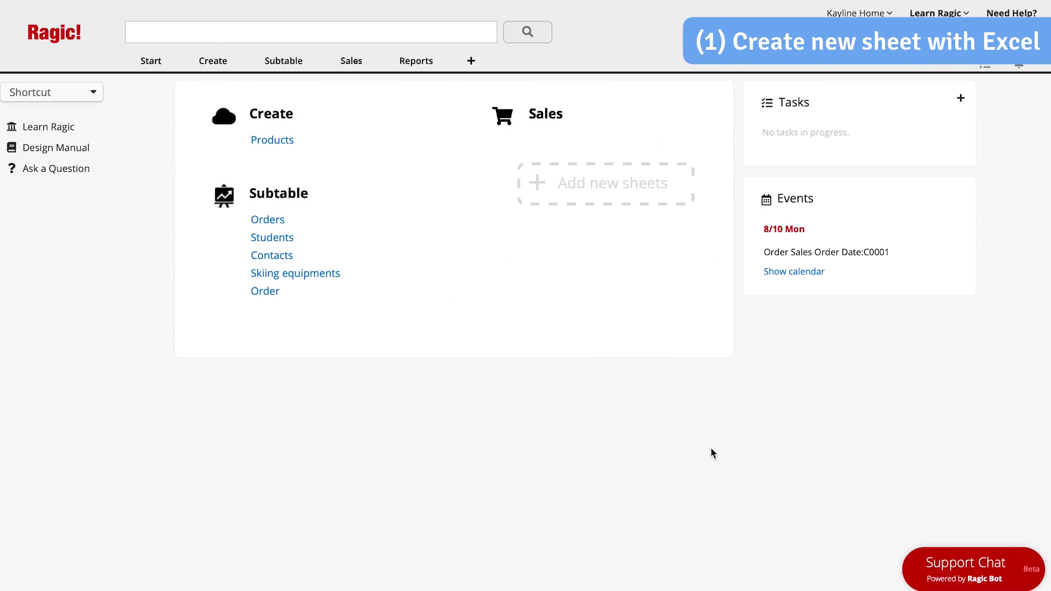
Add a new Customers sheet that will be created from an Excel file
click(649, 209)
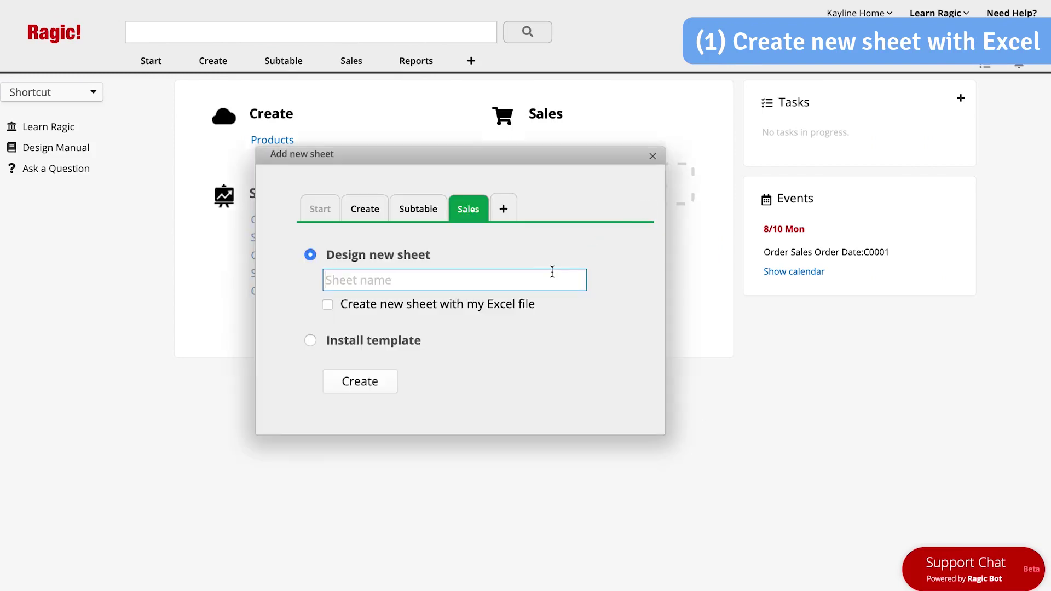
text(Customers)
click(329, 306)
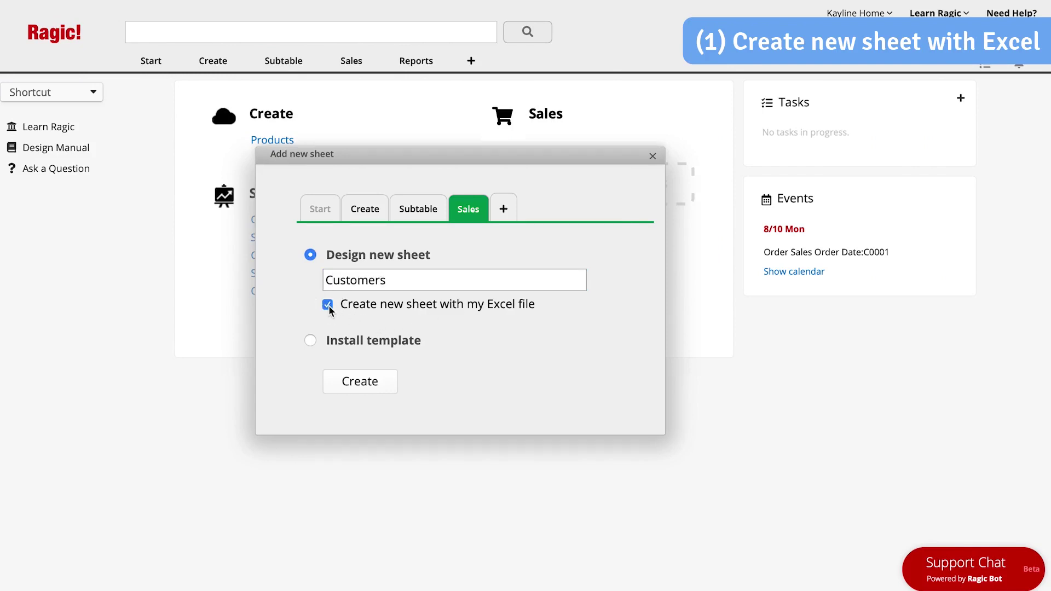
click(378, 382)
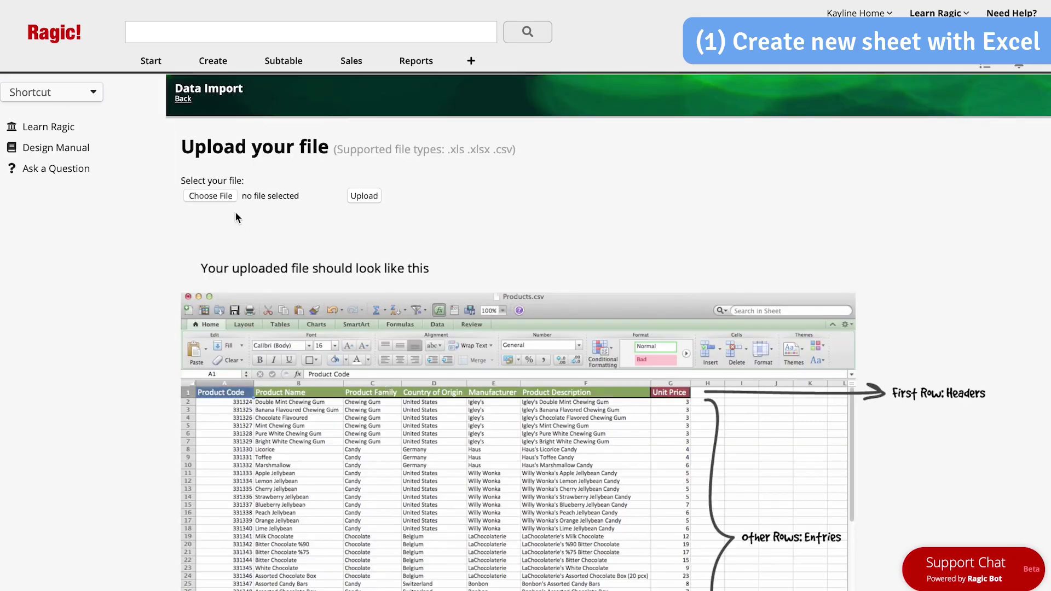
Upload customer.xlsx and accept its first-row header settings
click(229, 200)
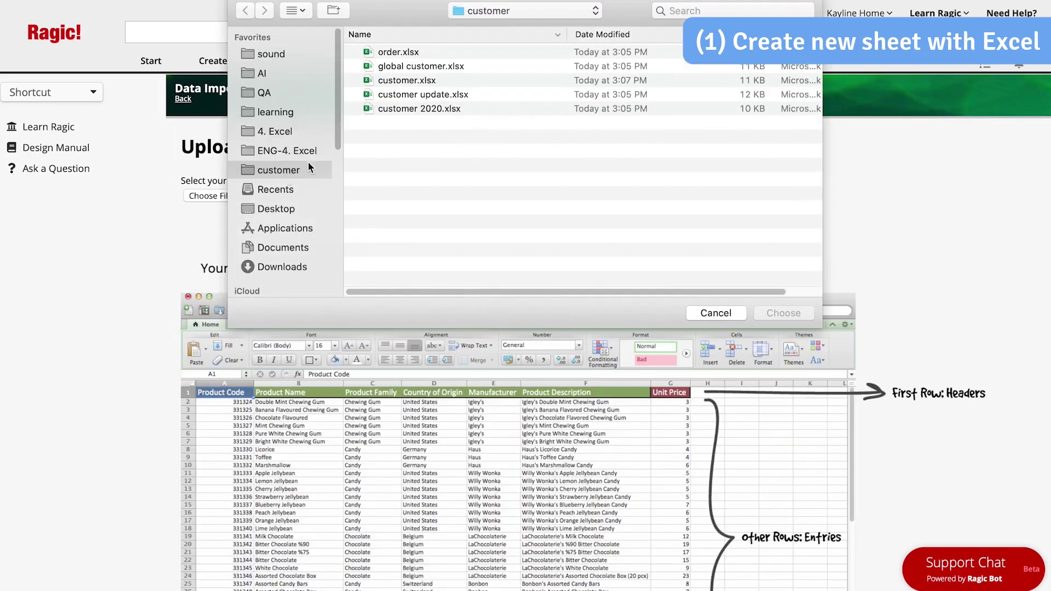
click(439, 81)
click(782, 312)
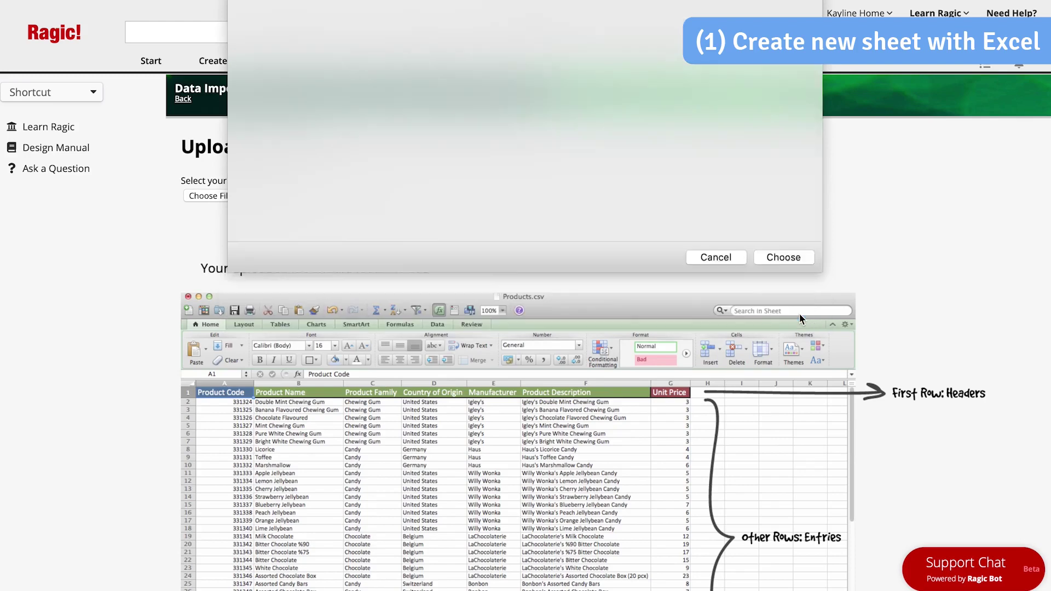
click(376, 195)
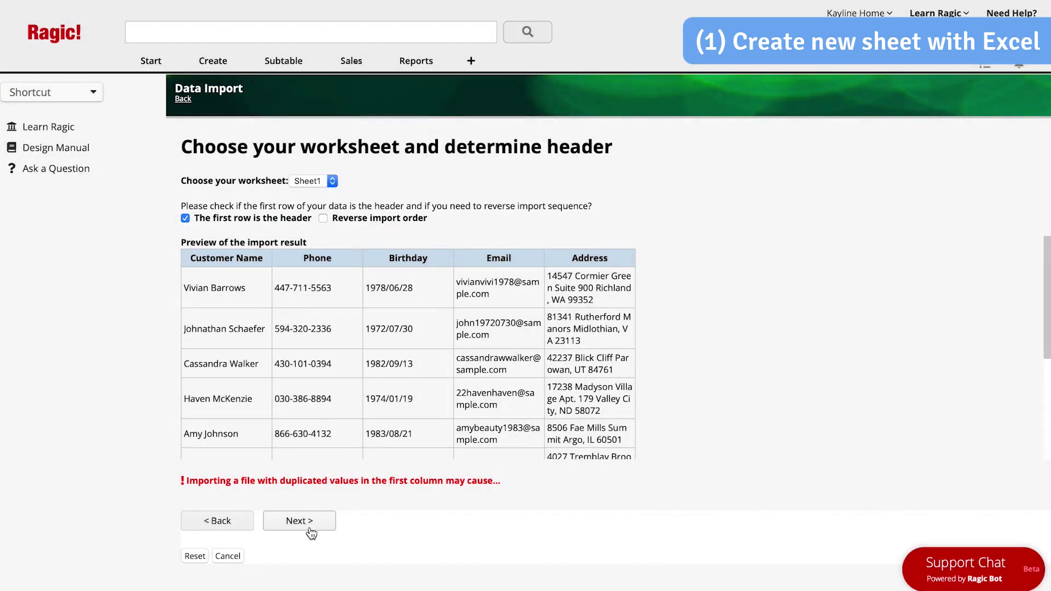
click(310, 527)
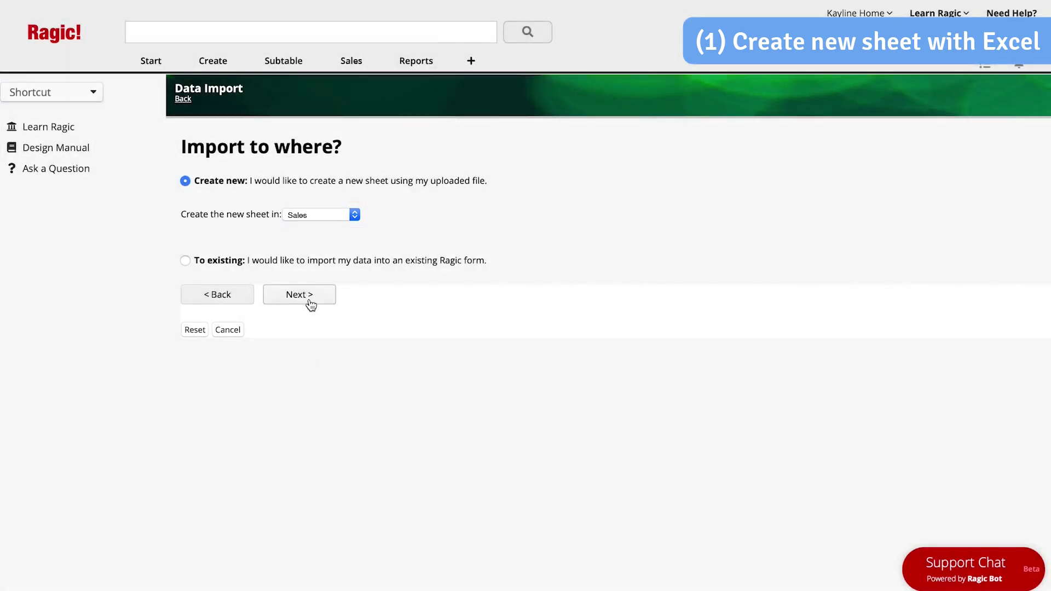
Import the records into a new Sales sheet with Customer Name as Free Text, then open it
click(310, 301)
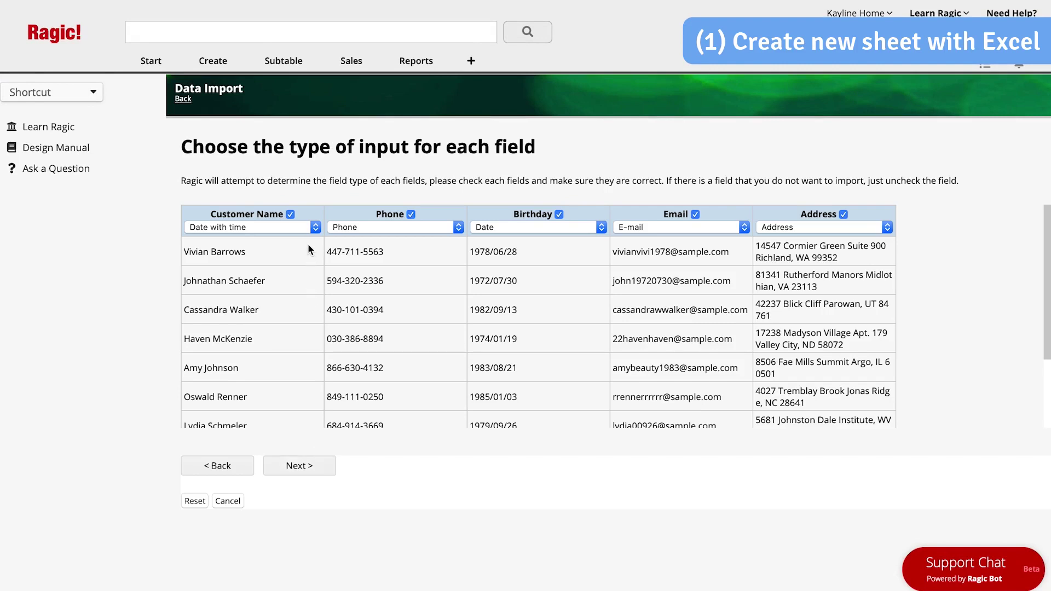
click(309, 228)
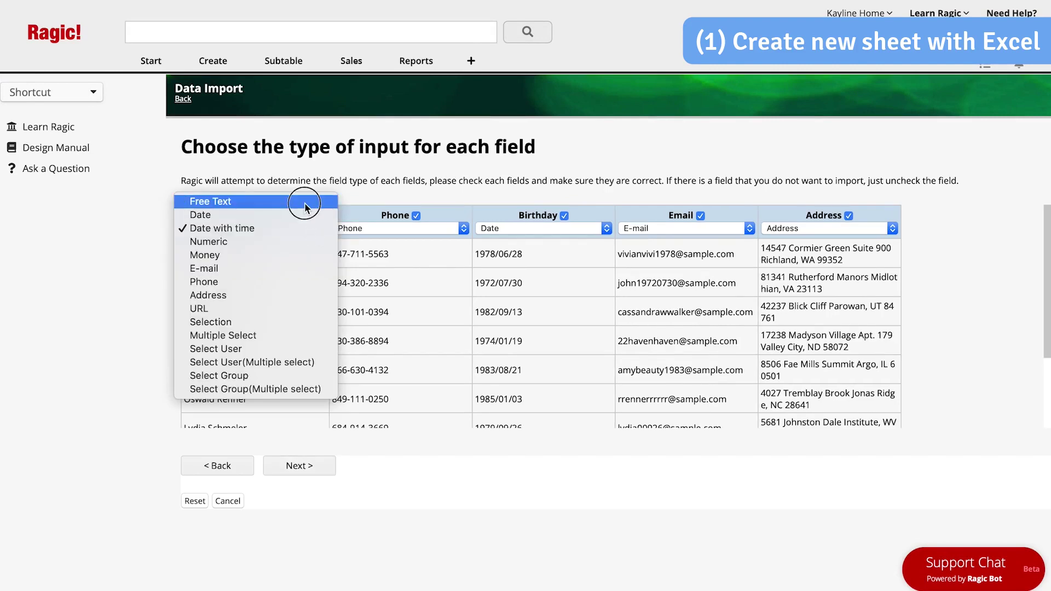
click(305, 204)
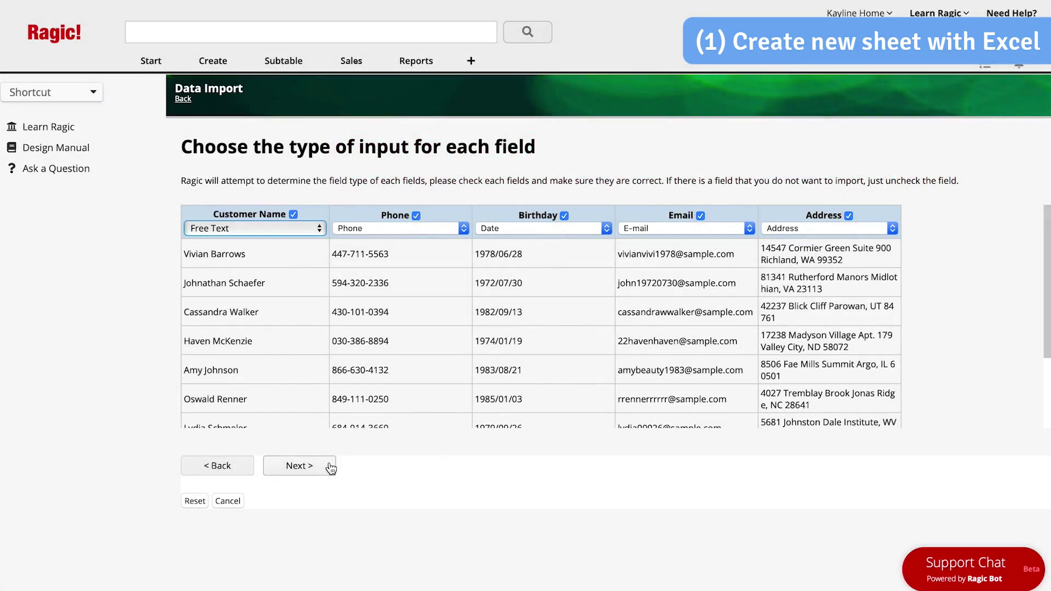
click(330, 465)
click(313, 227)
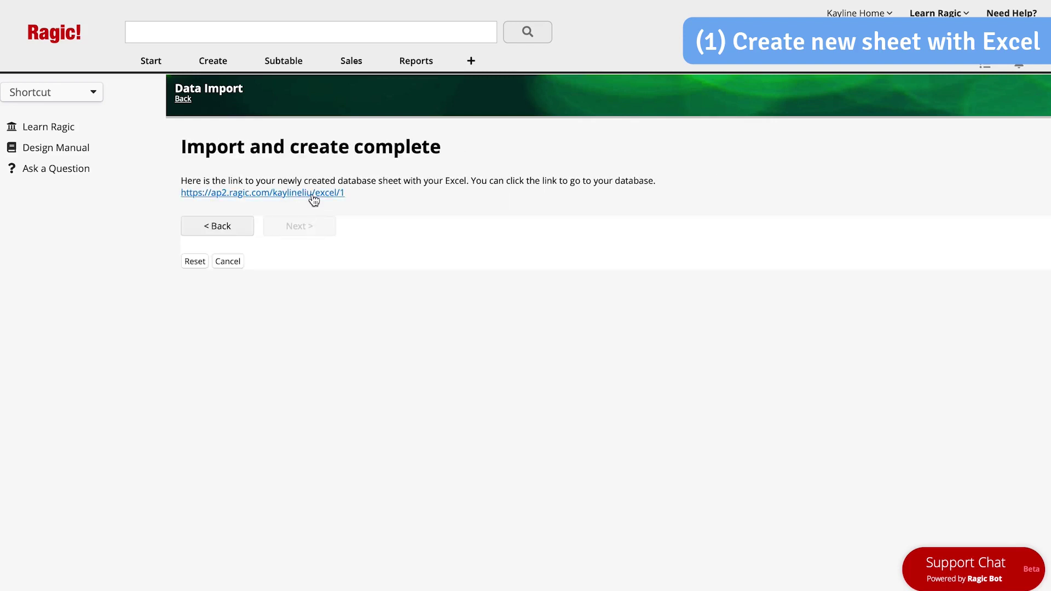
click(313, 194)
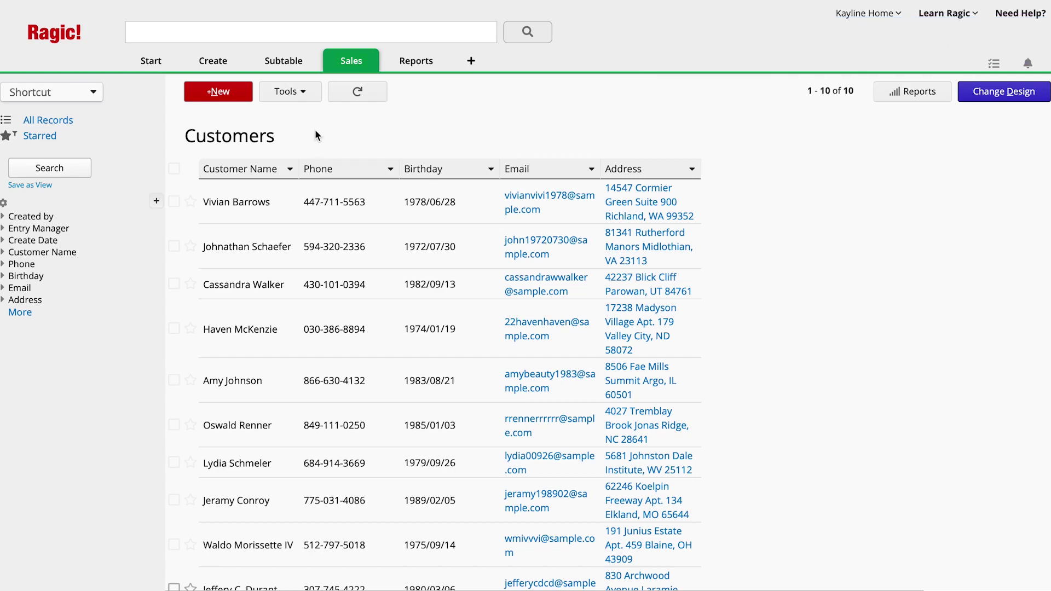
click(238, 97)
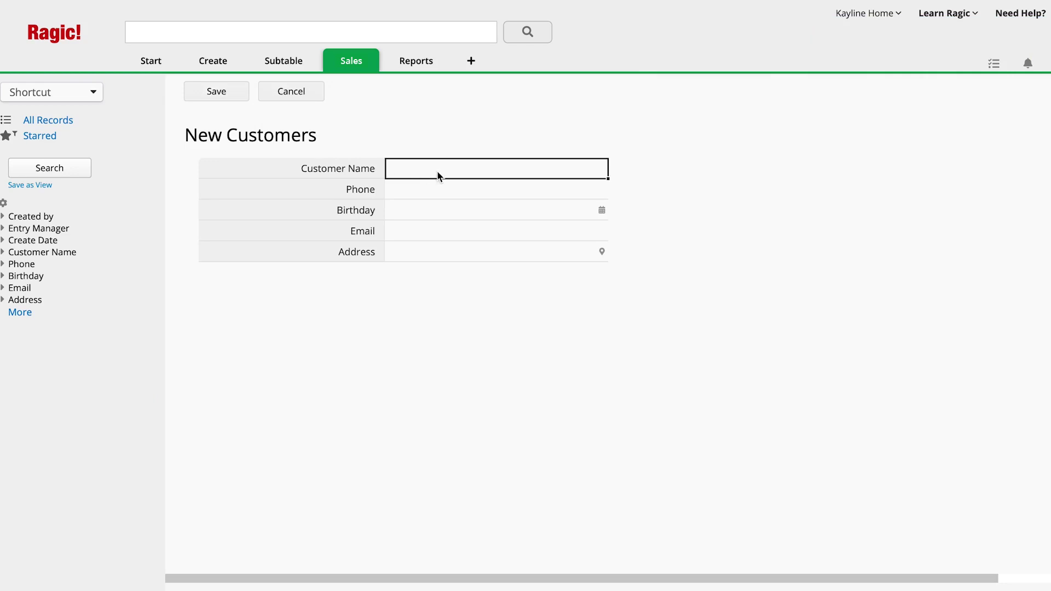
key(Tab)
key(Tab)
text(1984/03/27)
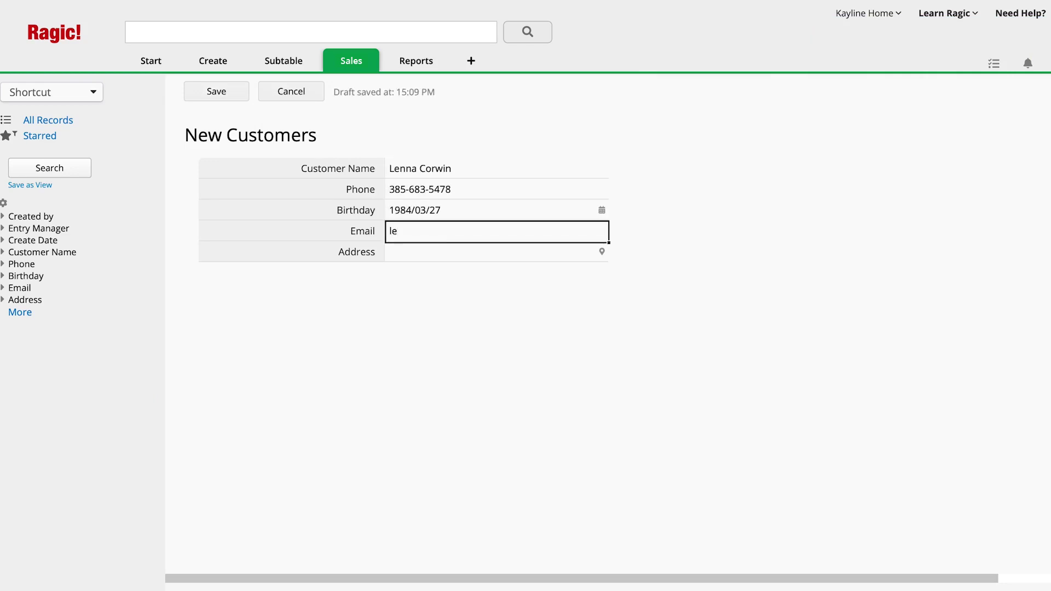
key(Tab)
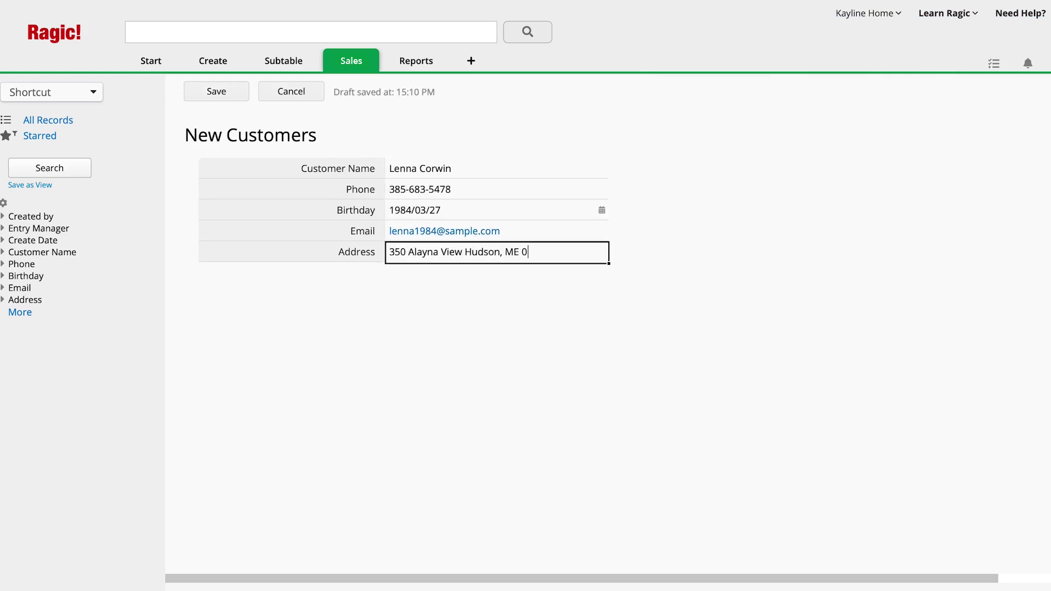
click(230, 96)
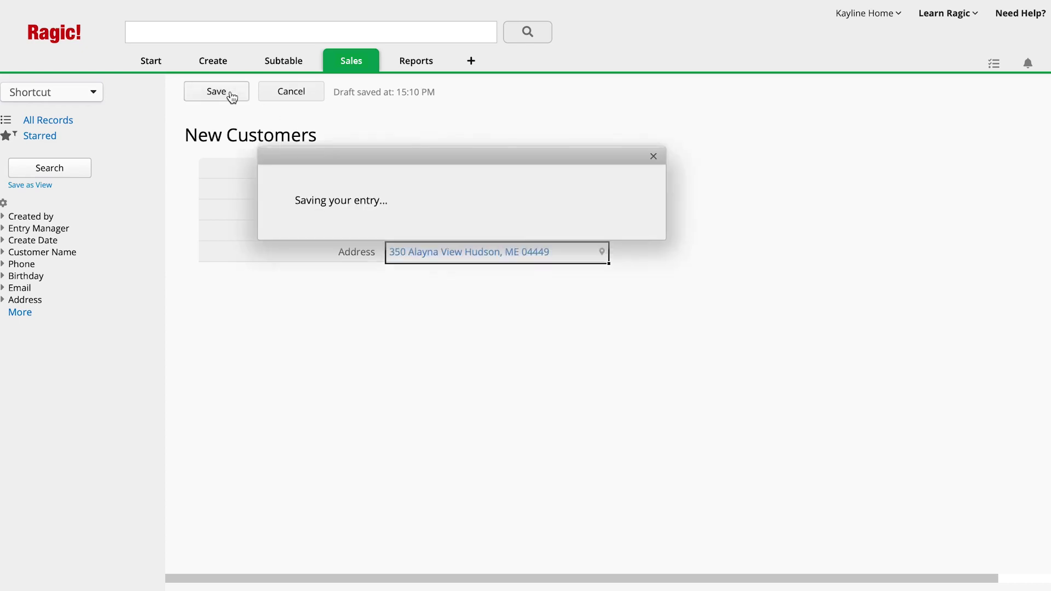
click(228, 94)
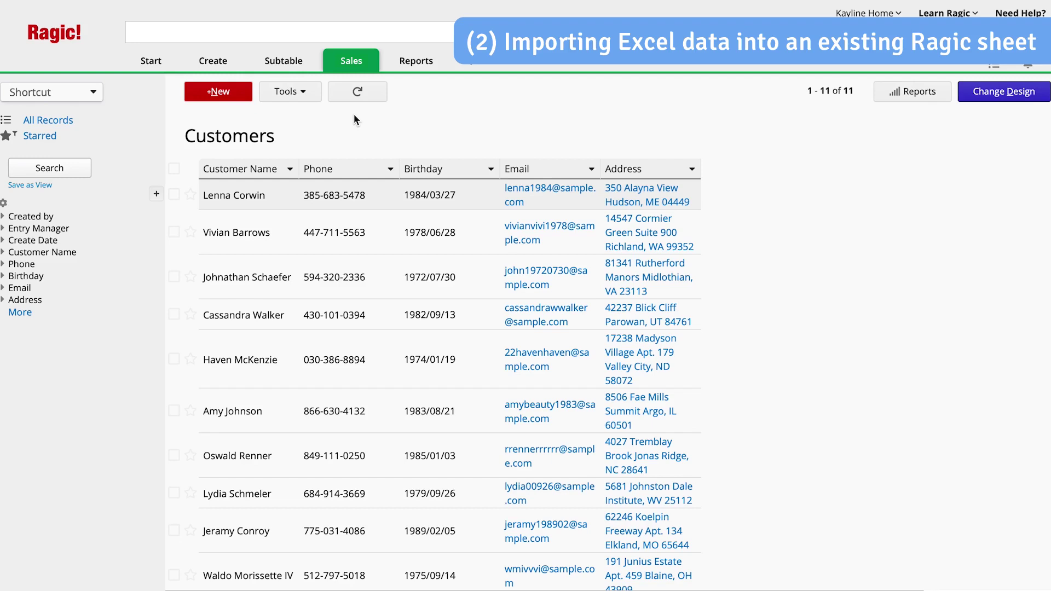
Start a file import into Customers and select customer update.xlsx
click(289, 91)
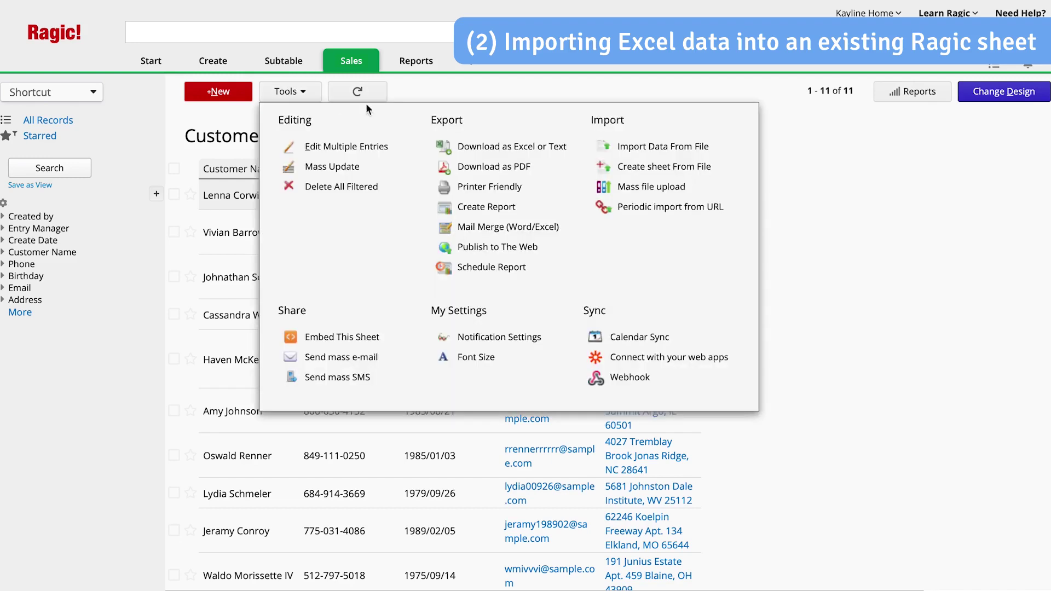
click(695, 150)
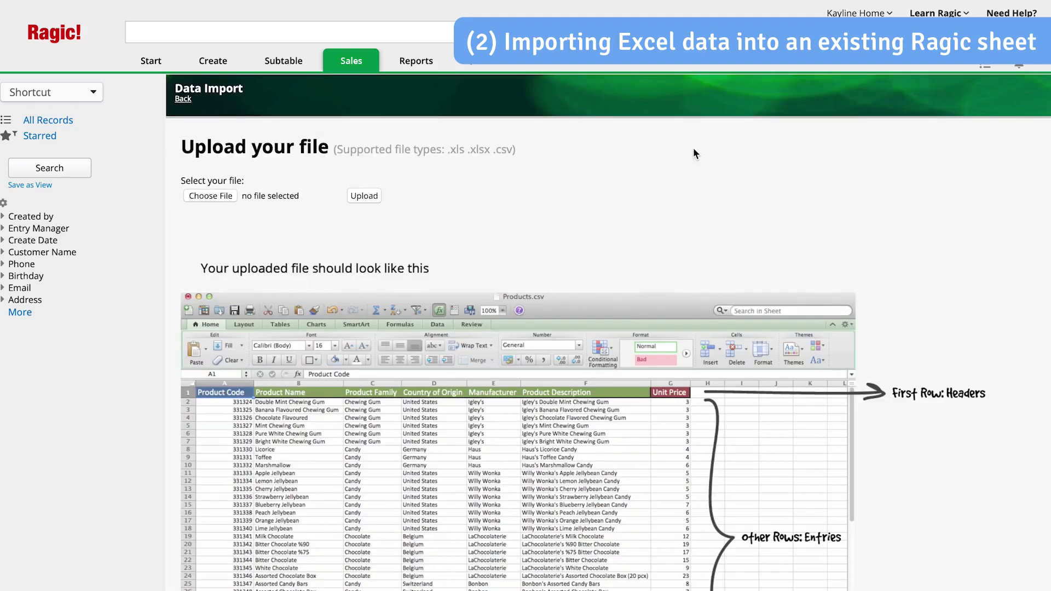
click(197, 197)
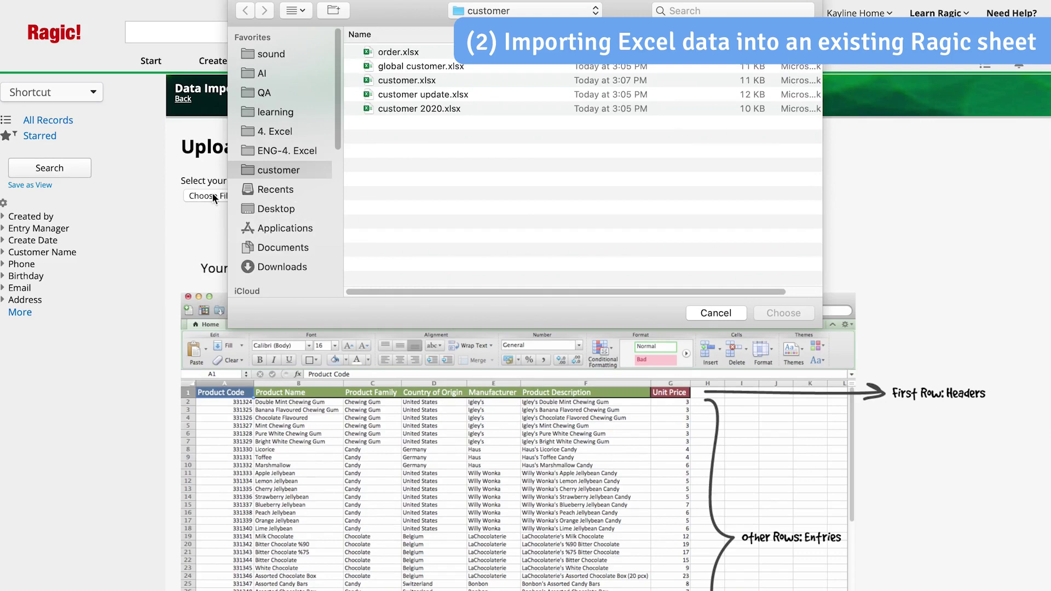
click(489, 98)
double_click(490, 97)
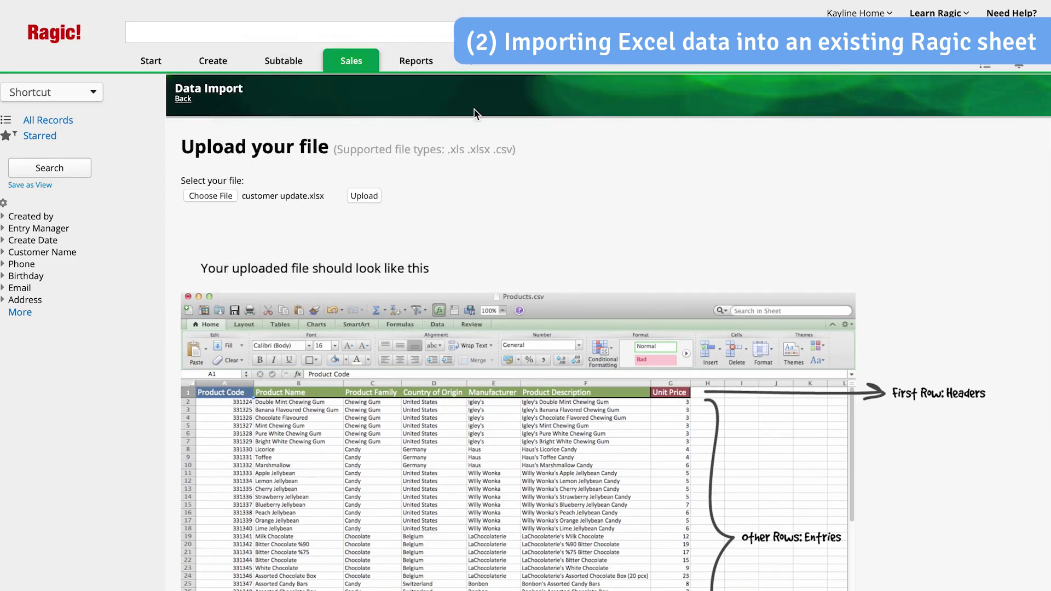
Upload customer update.xlsx and accept the header row and field mapping
click(378, 198)
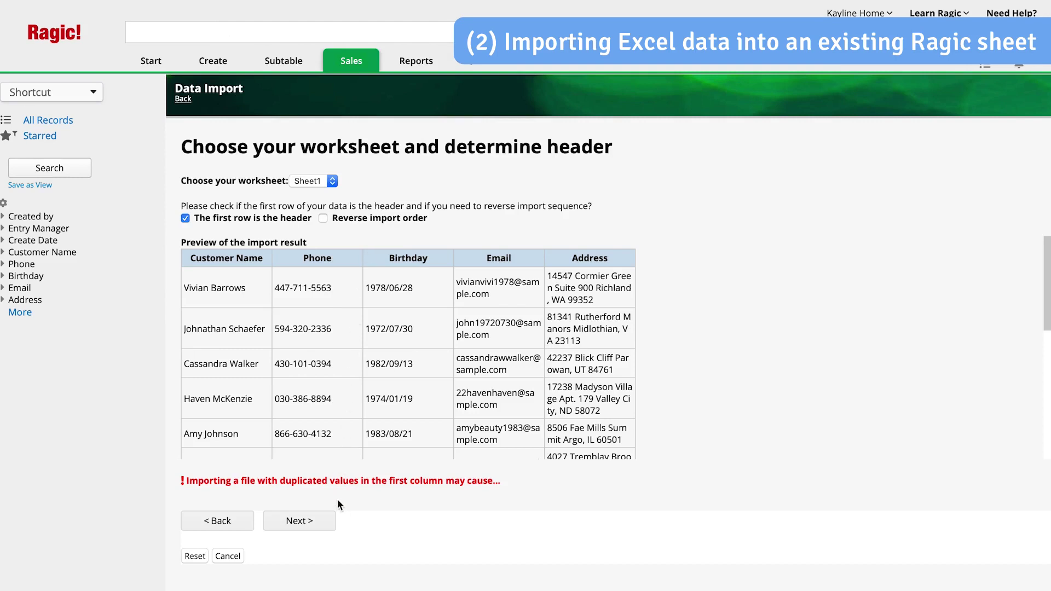
click(334, 522)
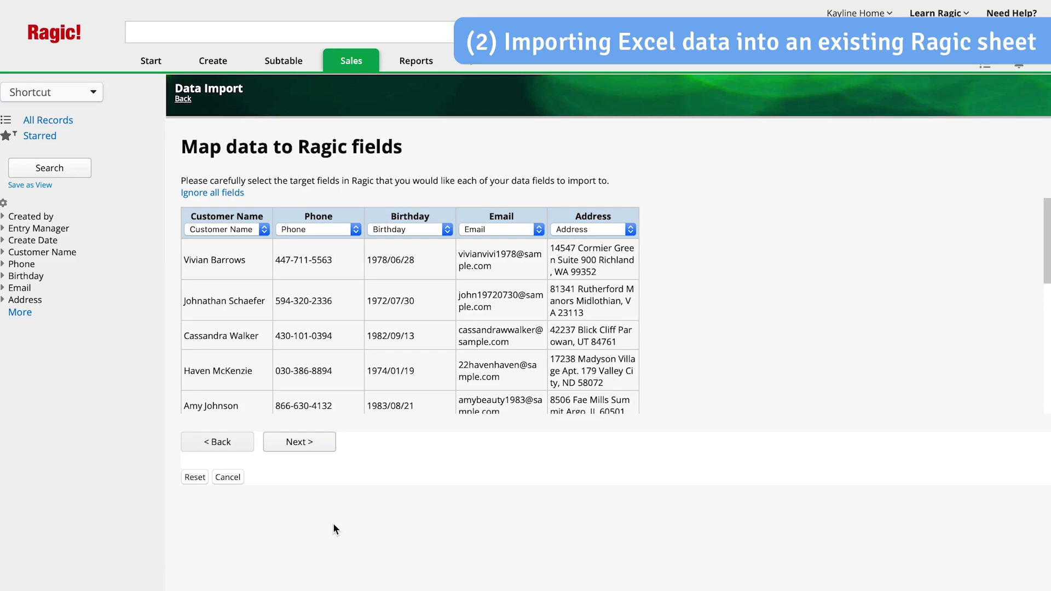
click(320, 445)
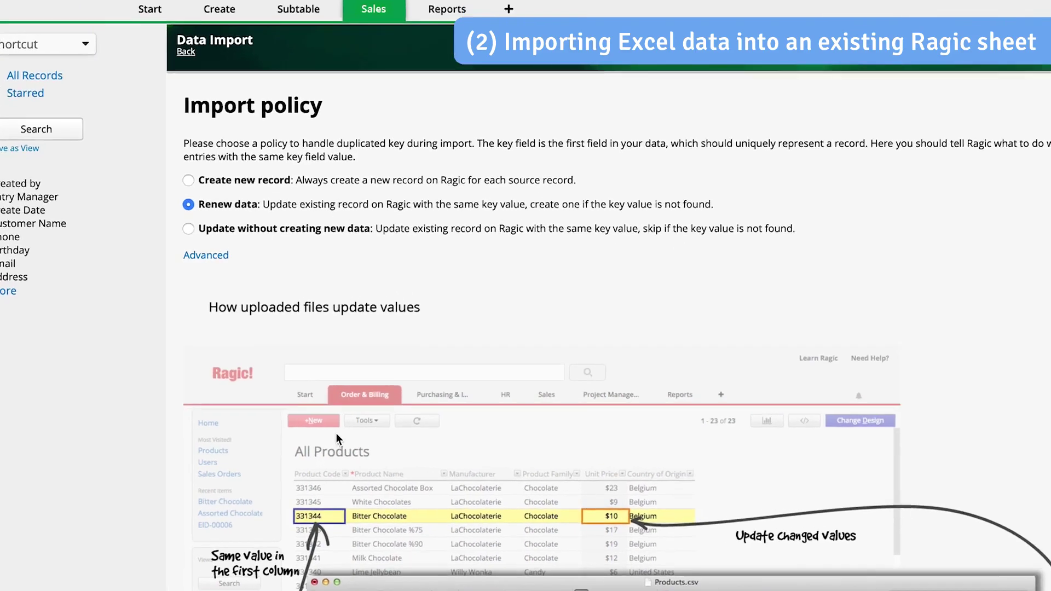
Enable 'Fill in default field values' and 'Execute link and load' under Advanced, then continue
click(220, 87)
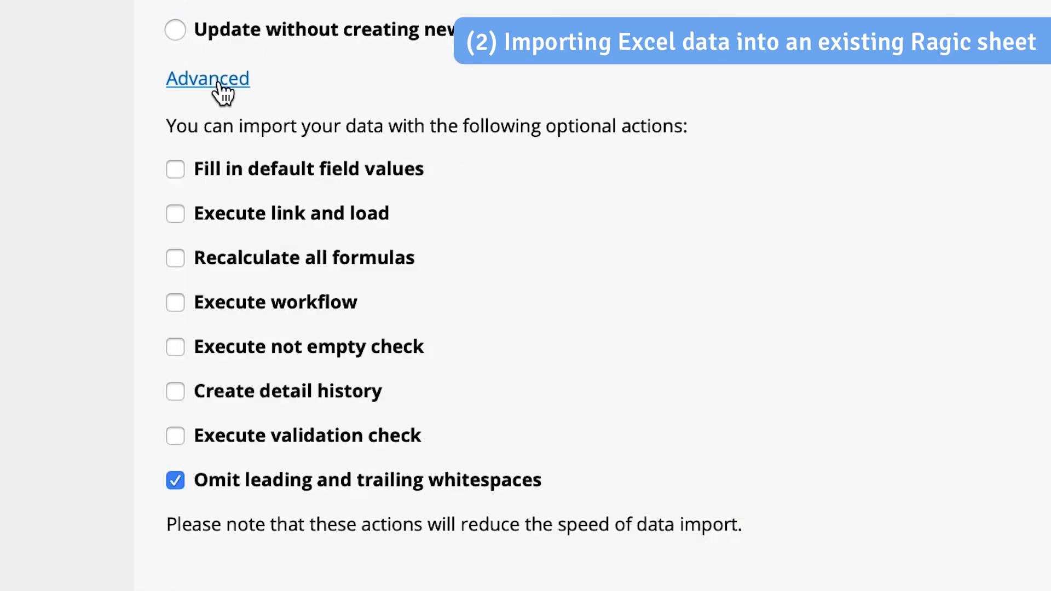
click(240, 172)
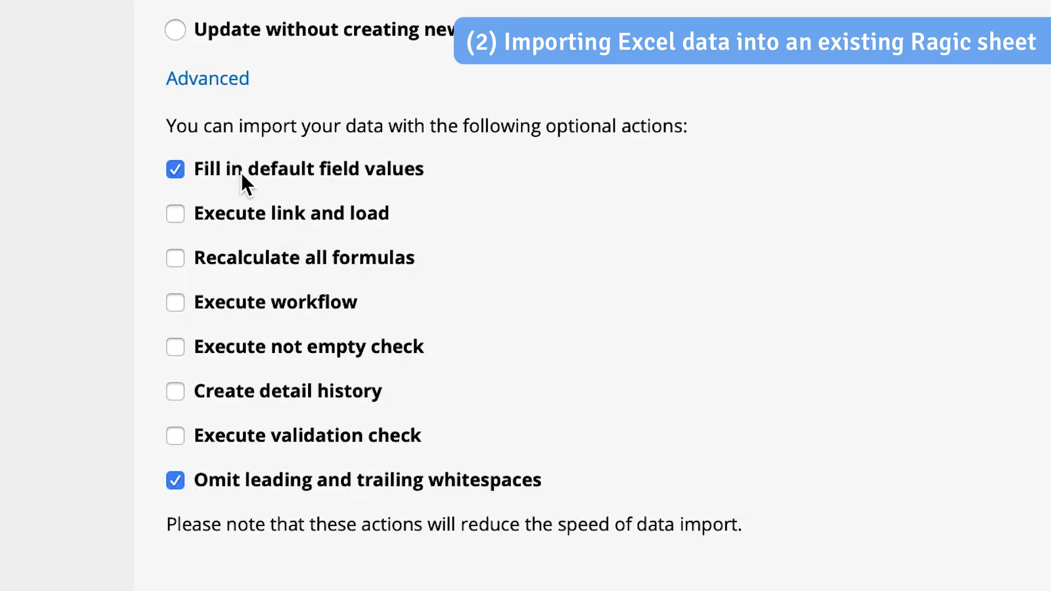
click(251, 214)
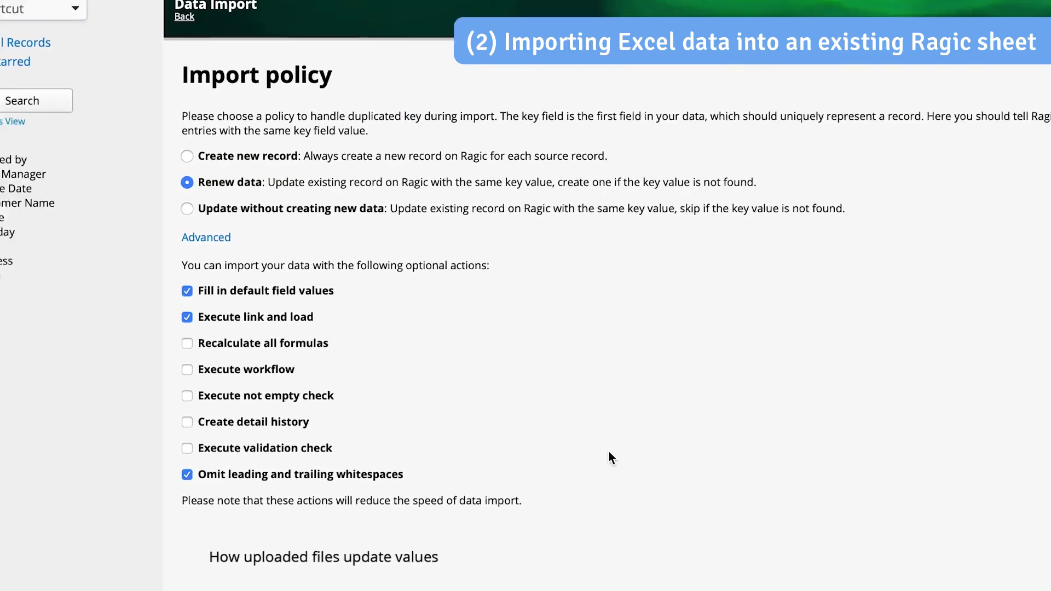
scroll(533, 458, down, 3)
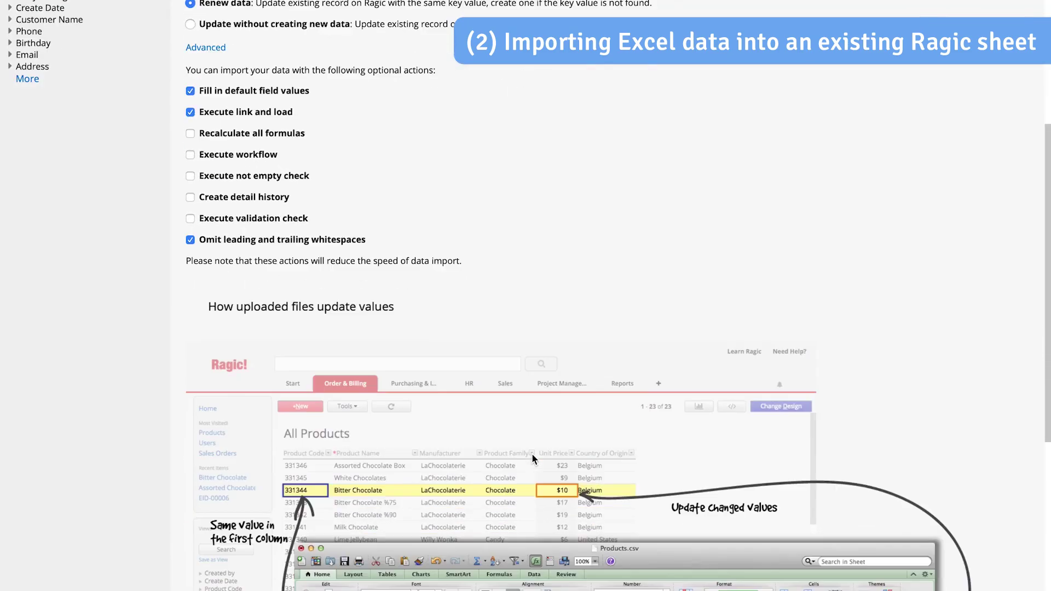
scroll(532, 454, down, 5)
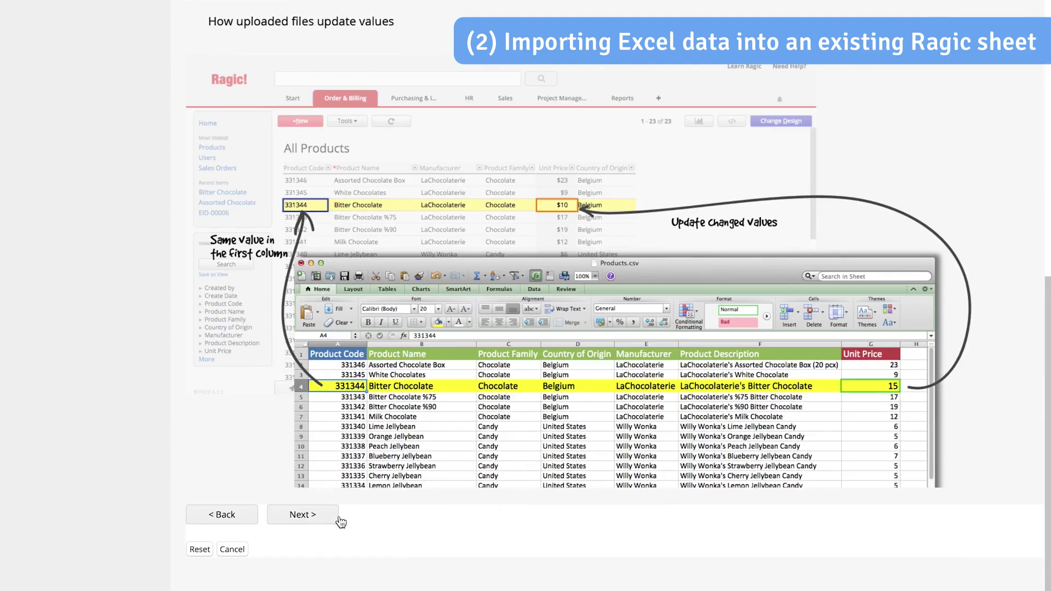
click(302, 450)
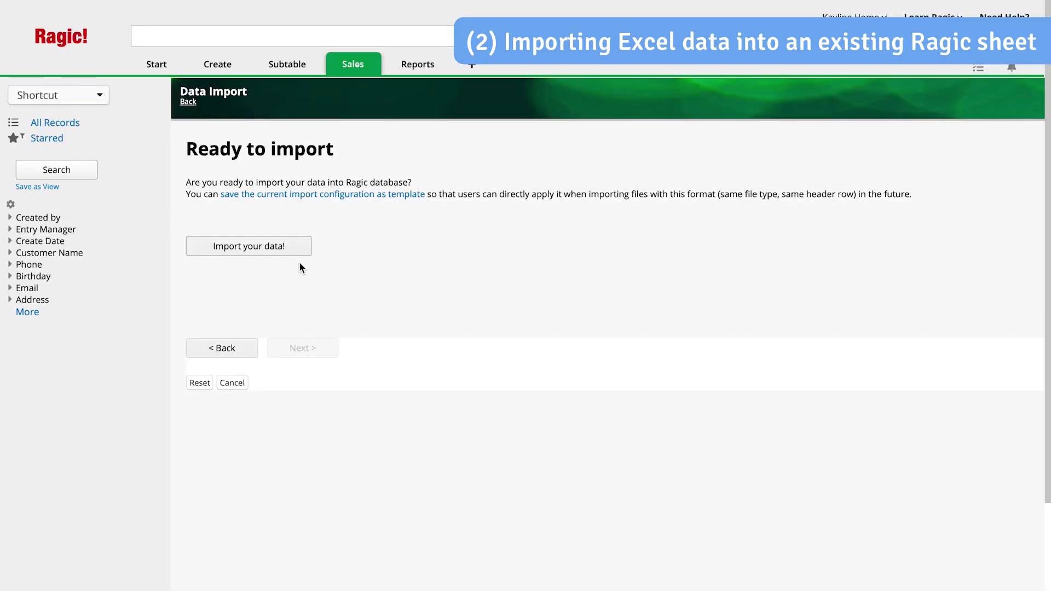
Run the import and view the Customers sheet, now listing 14 records
click(299, 249)
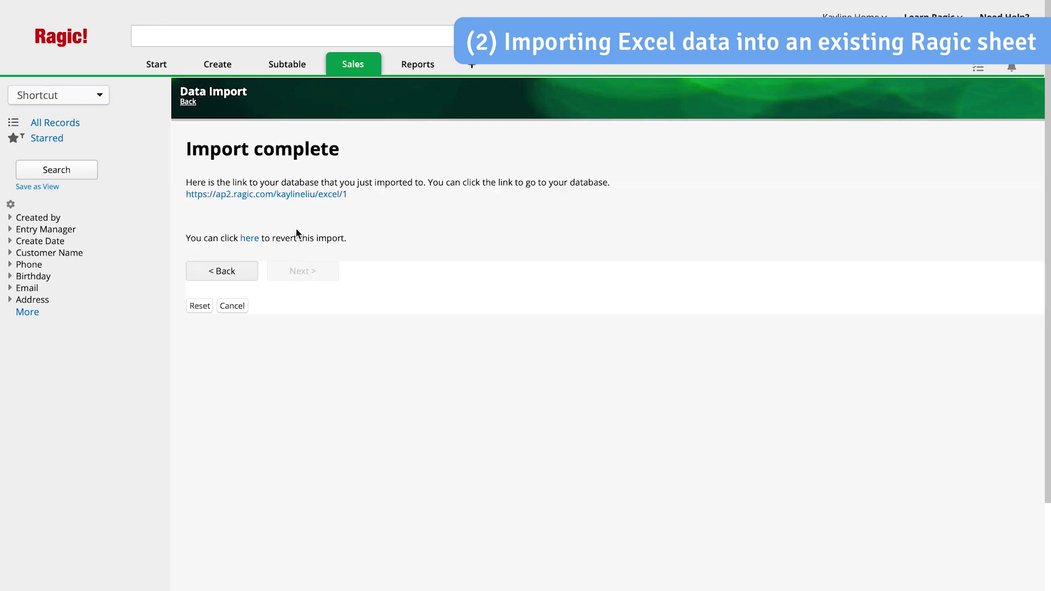
click(294, 198)
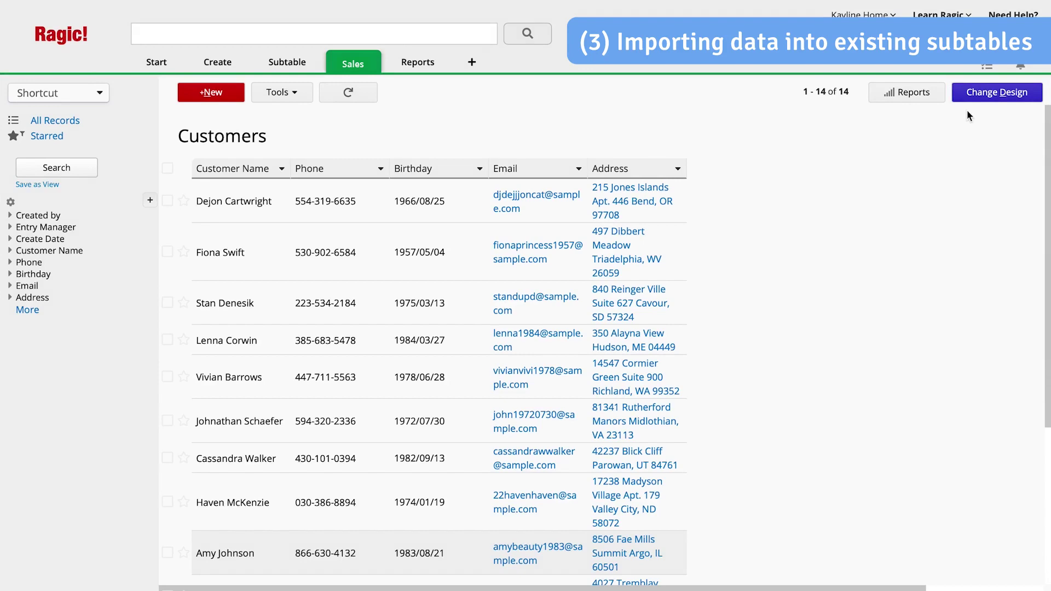
click(969, 96)
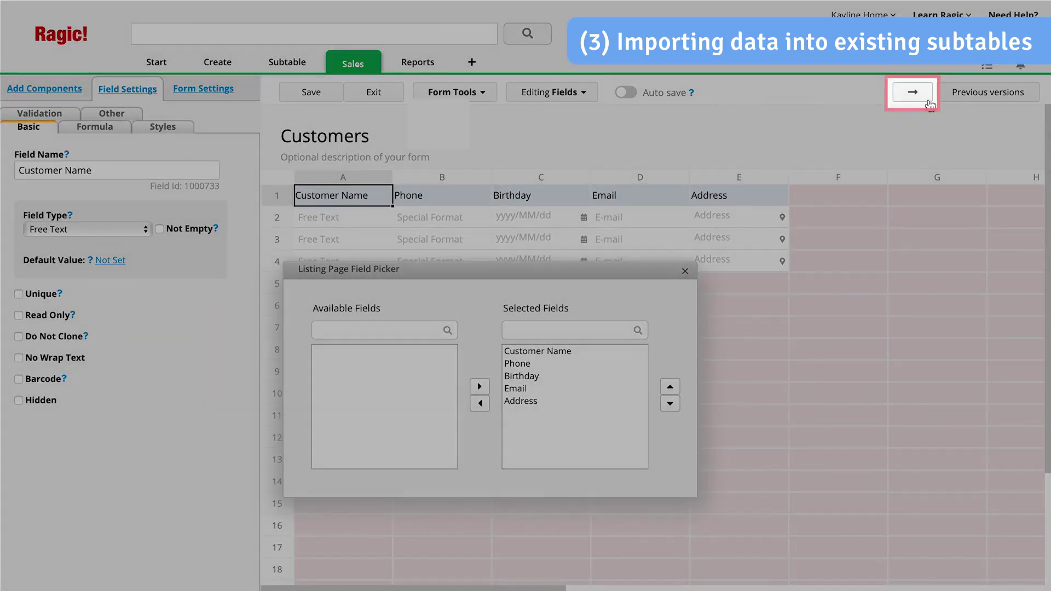
Switch to vertical layout and add subtable headers Order ID, Order Date and Status below the fields
click(930, 103)
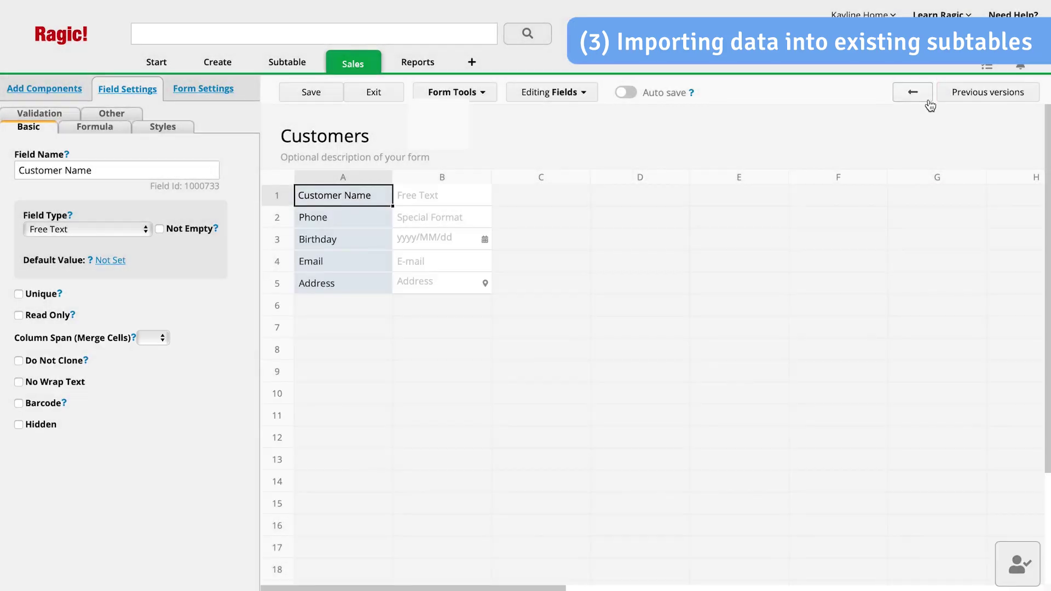
click(323, 327)
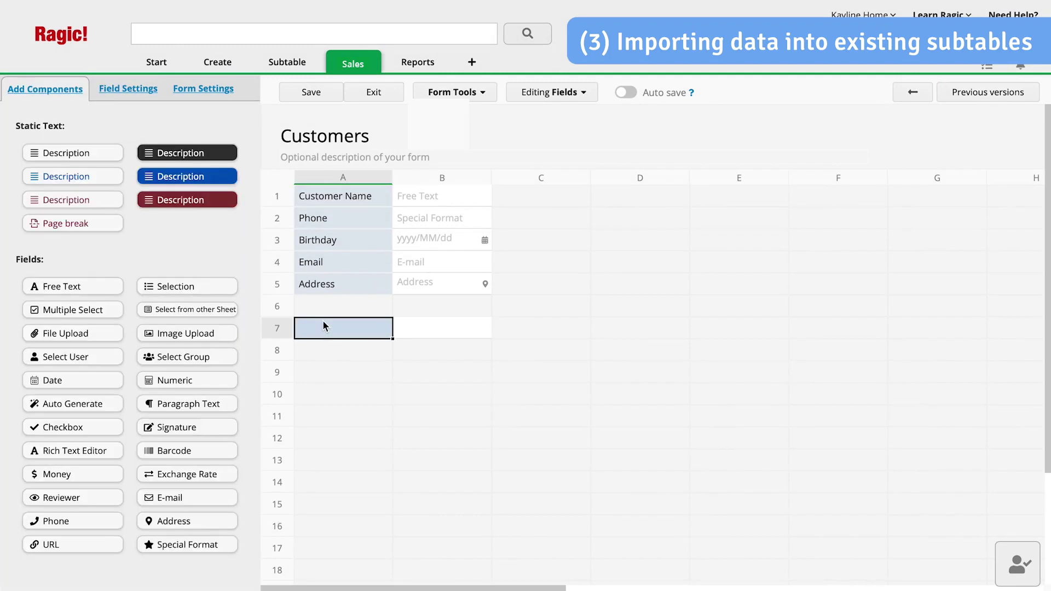
text(Ord)
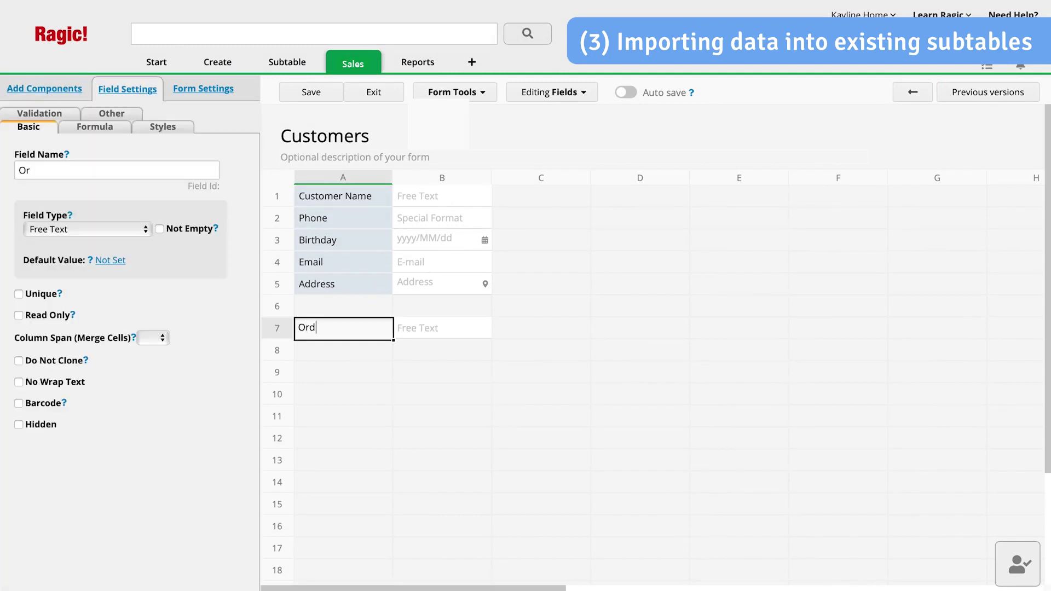
text(er ID)
key(Tab)
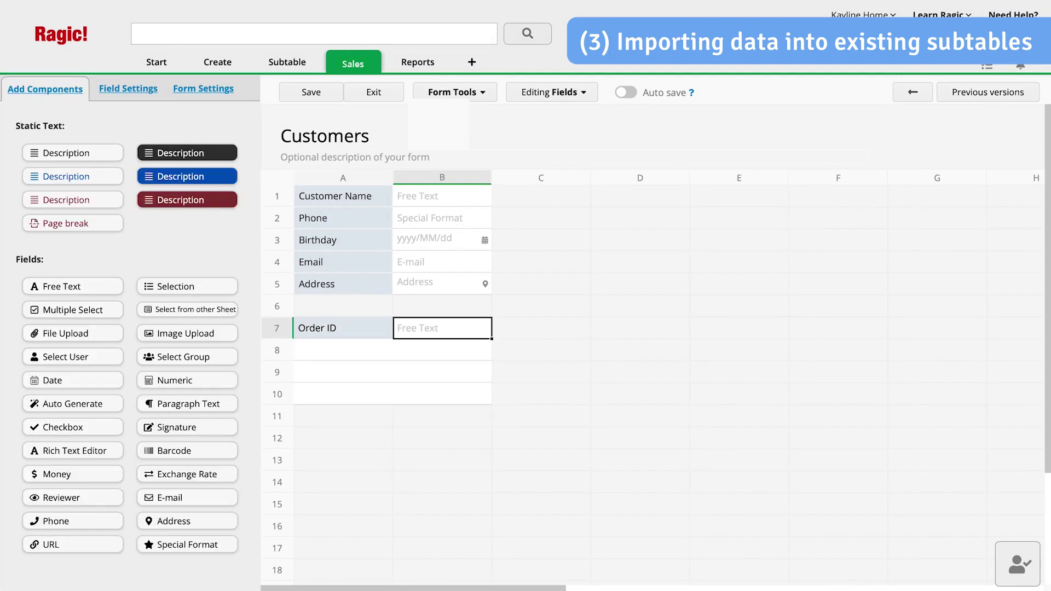
text(Ord)
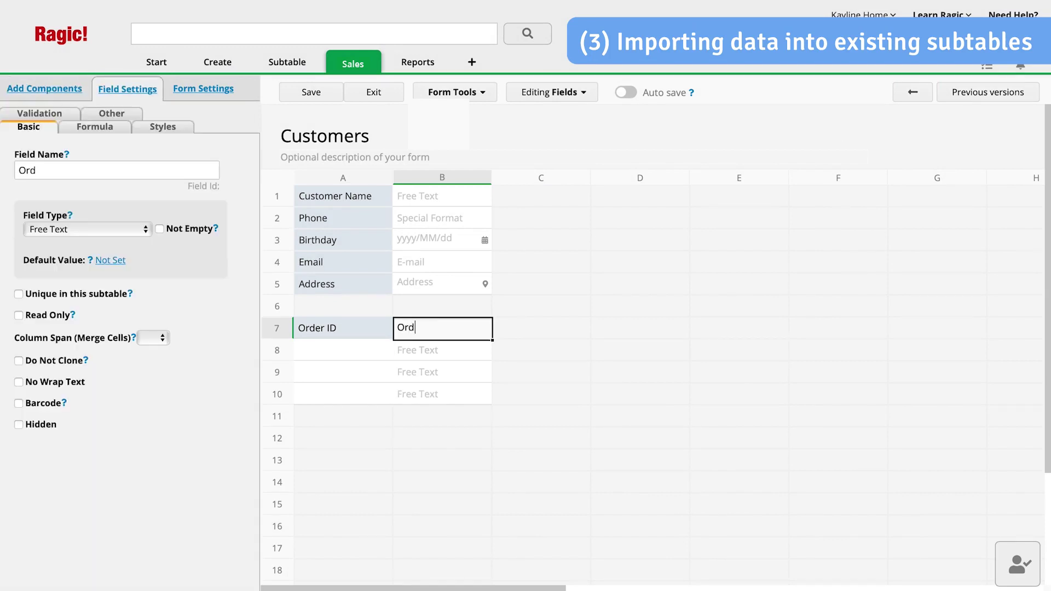
text(er Date)
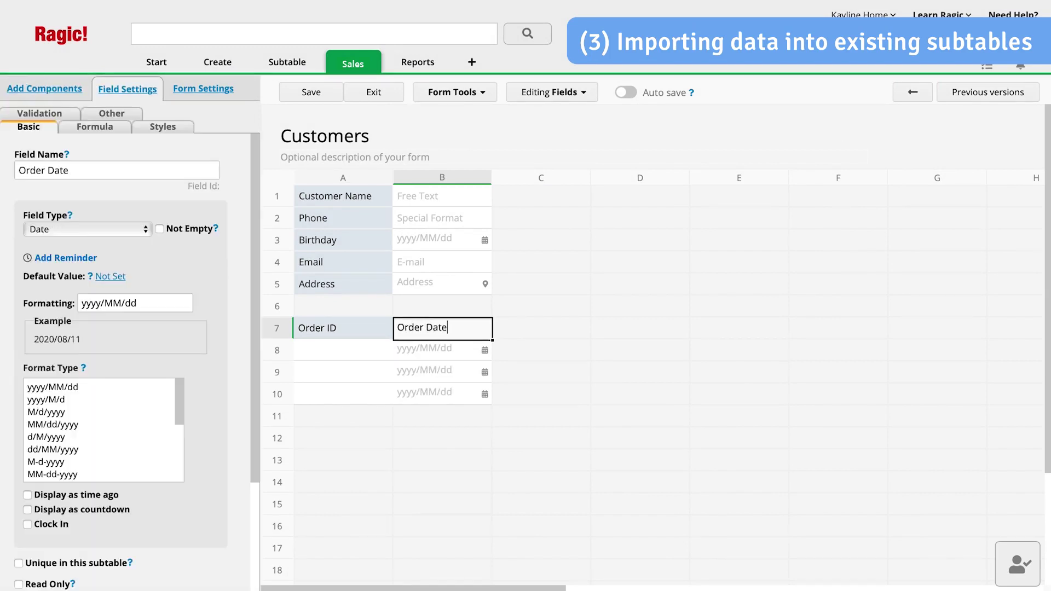
key(Tab)
text(Sta)
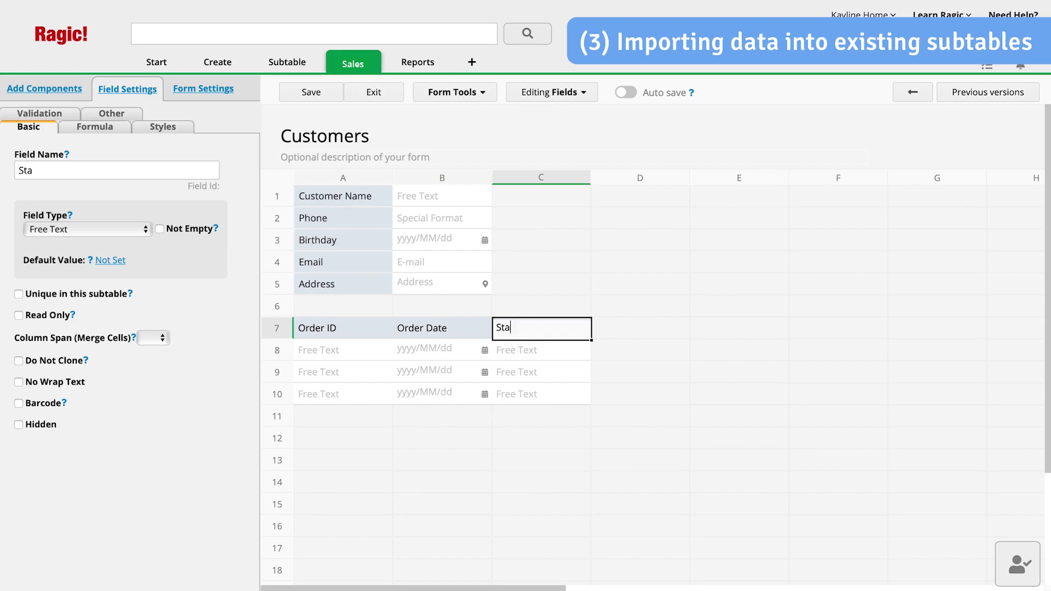
text(tus)
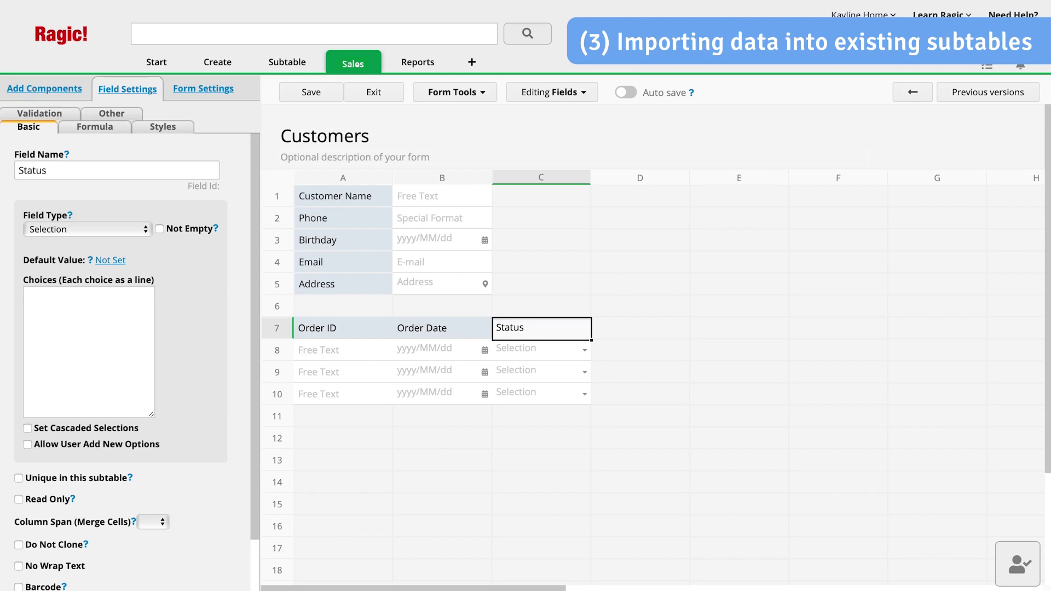
Save the form design, then import and upload order.xlsx
click(311, 95)
click(349, 98)
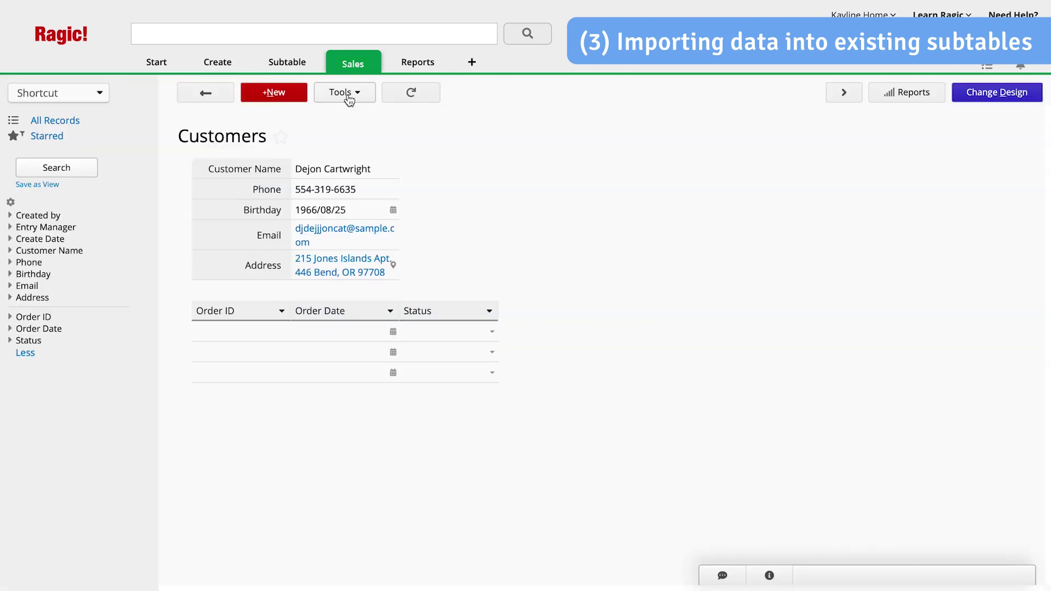
click(669, 152)
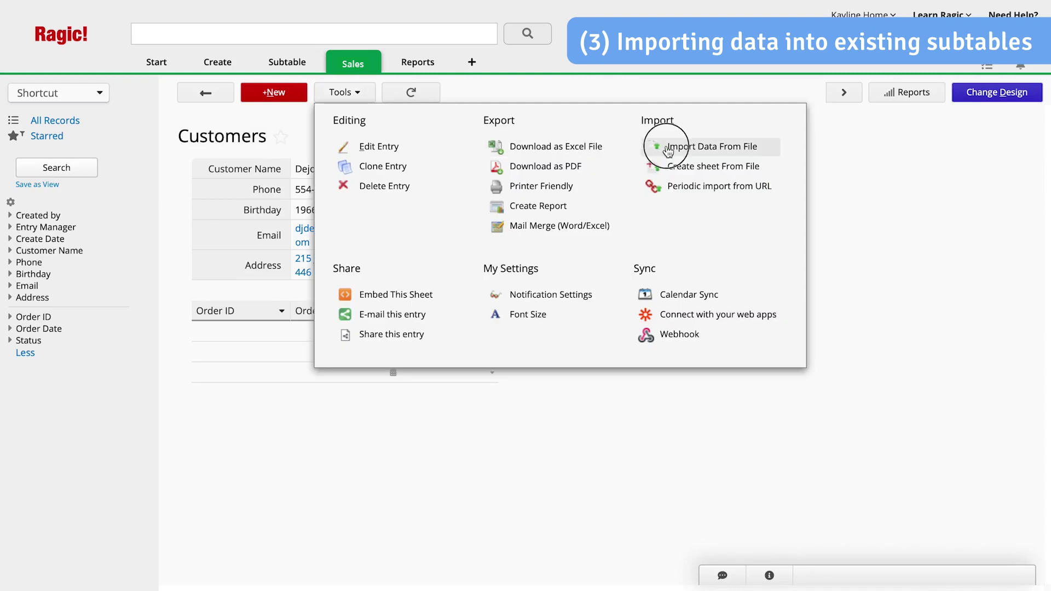
click(246, 154)
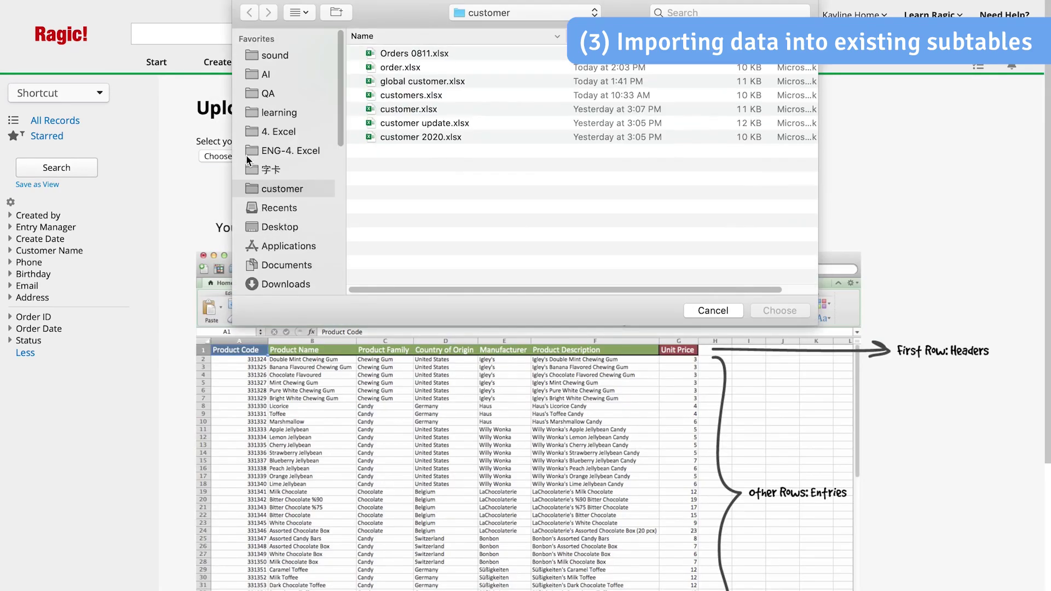
double_click(411, 66)
click(385, 158)
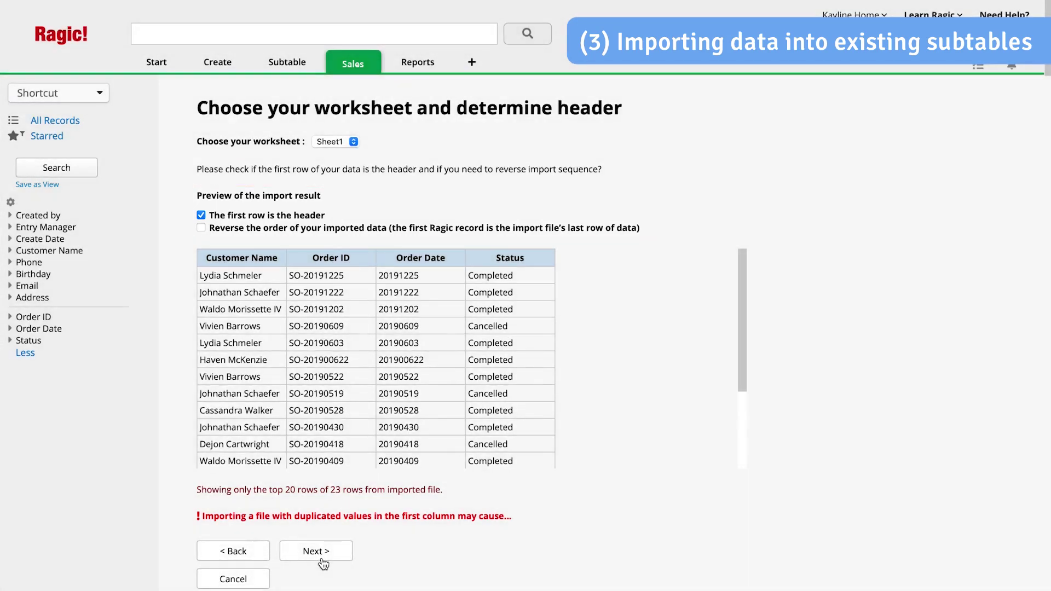
Target the Order ID subtable with Order ID, Order Date and Status mapped, reaching the import policy
click(321, 557)
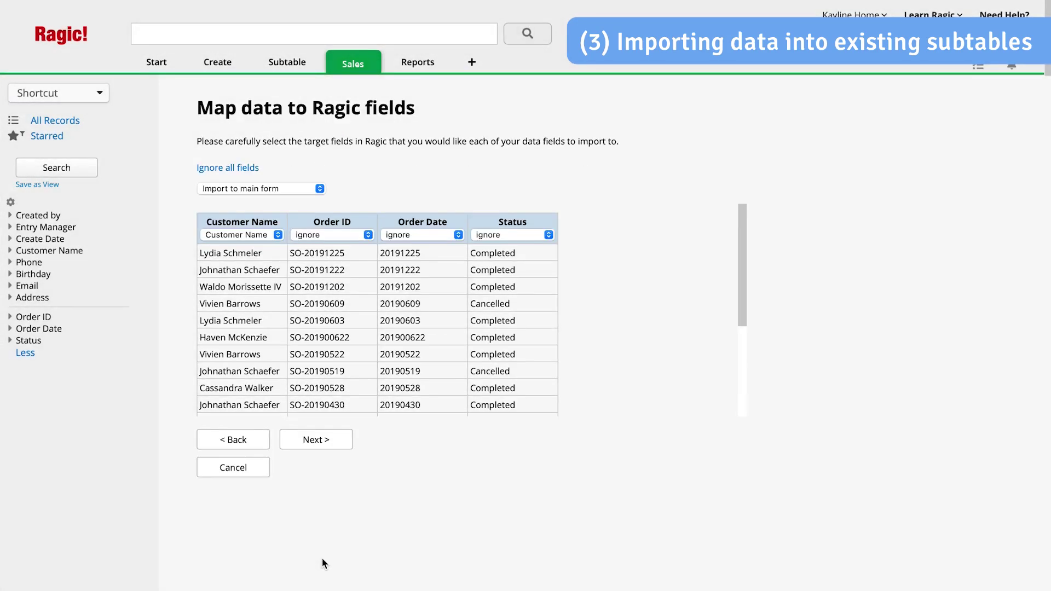
click(319, 188)
click(318, 207)
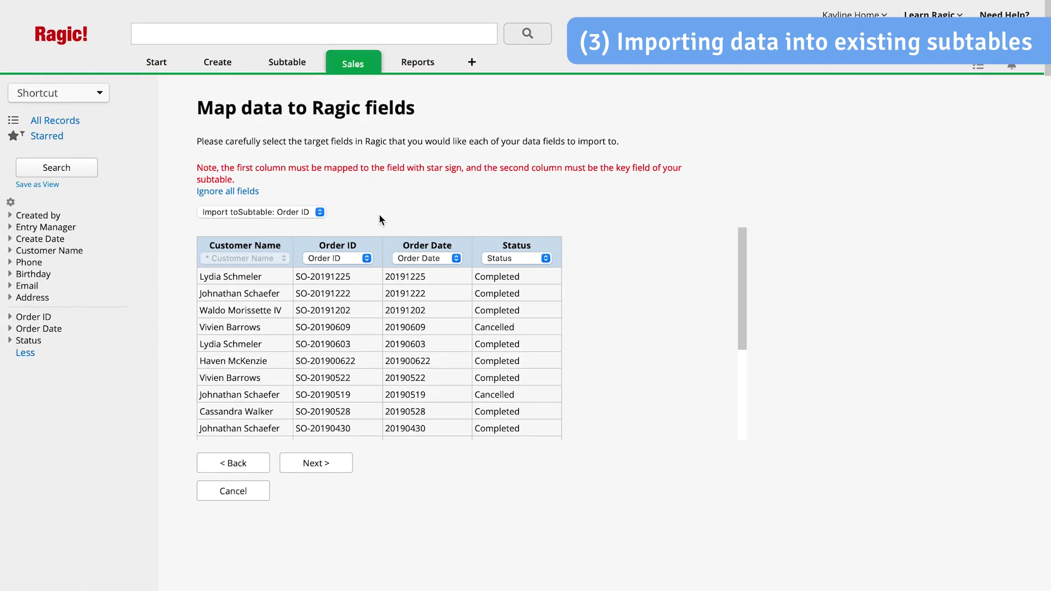
click(345, 463)
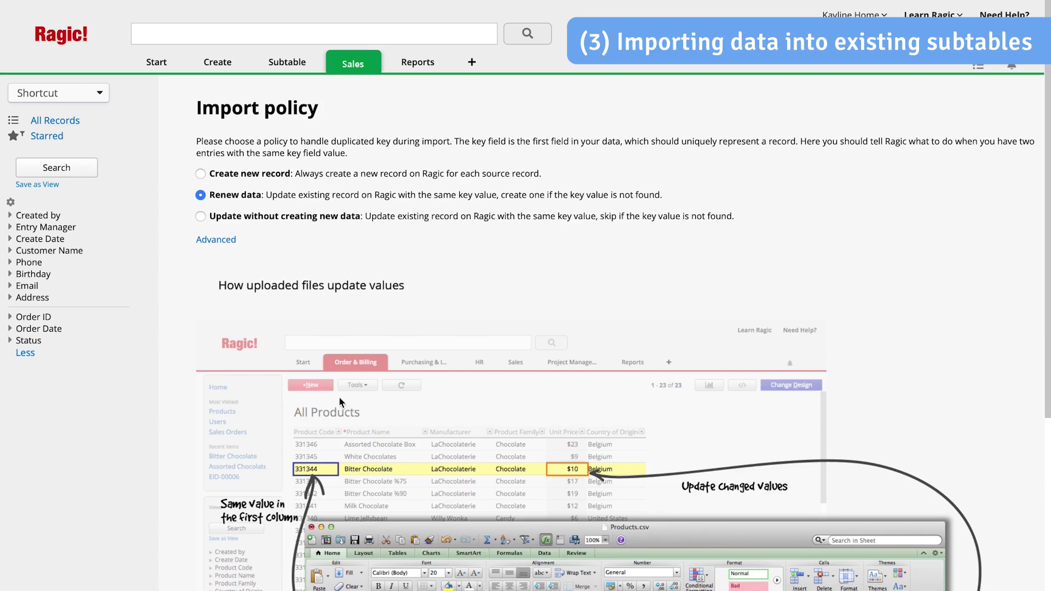
click(280, 176)
scroll(314, 507, down, 3)
click(321, 538)
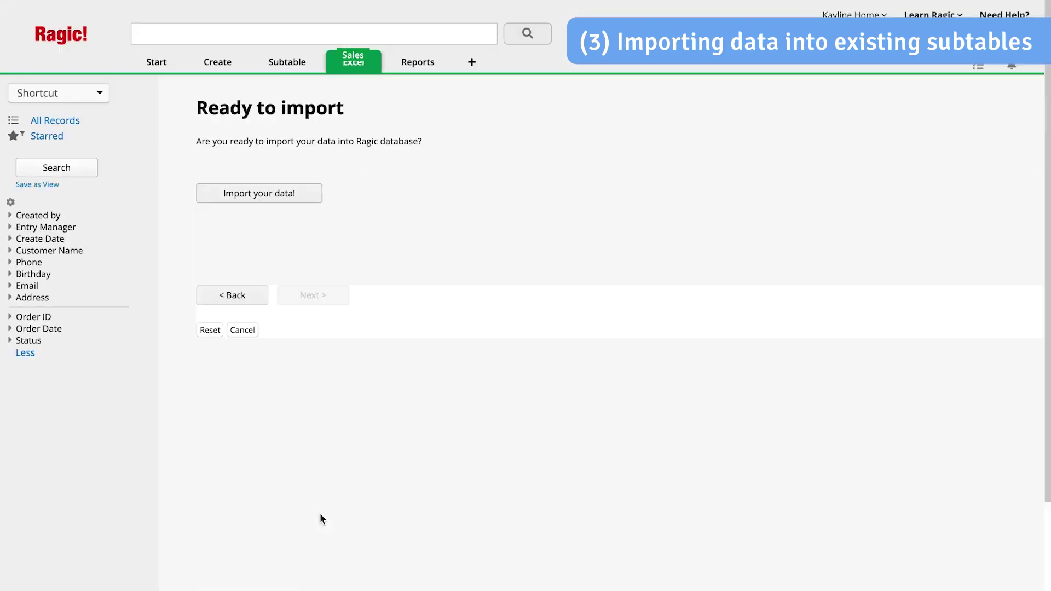
click(311, 200)
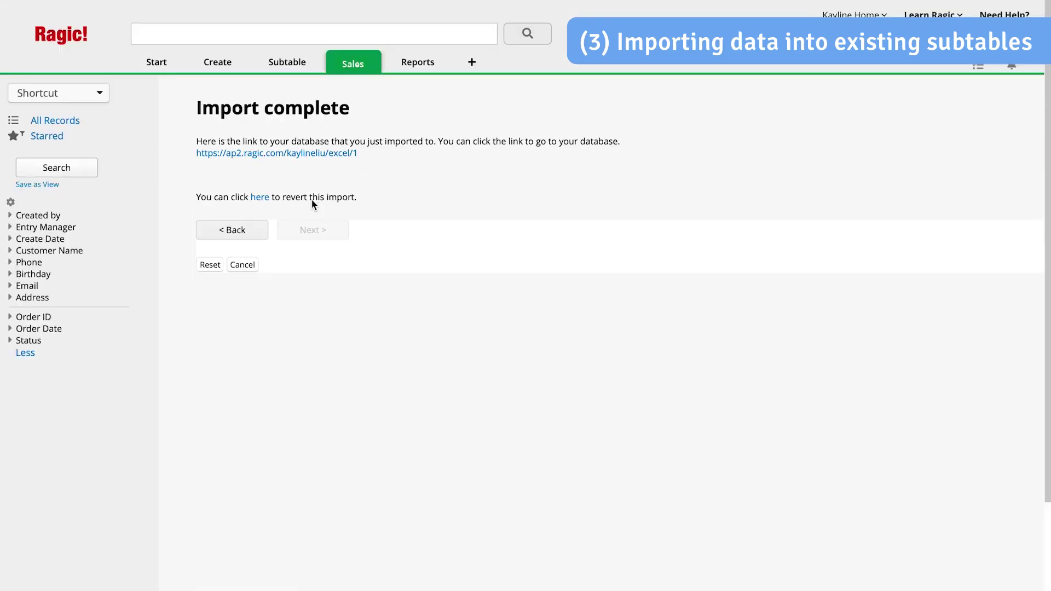
click(312, 155)
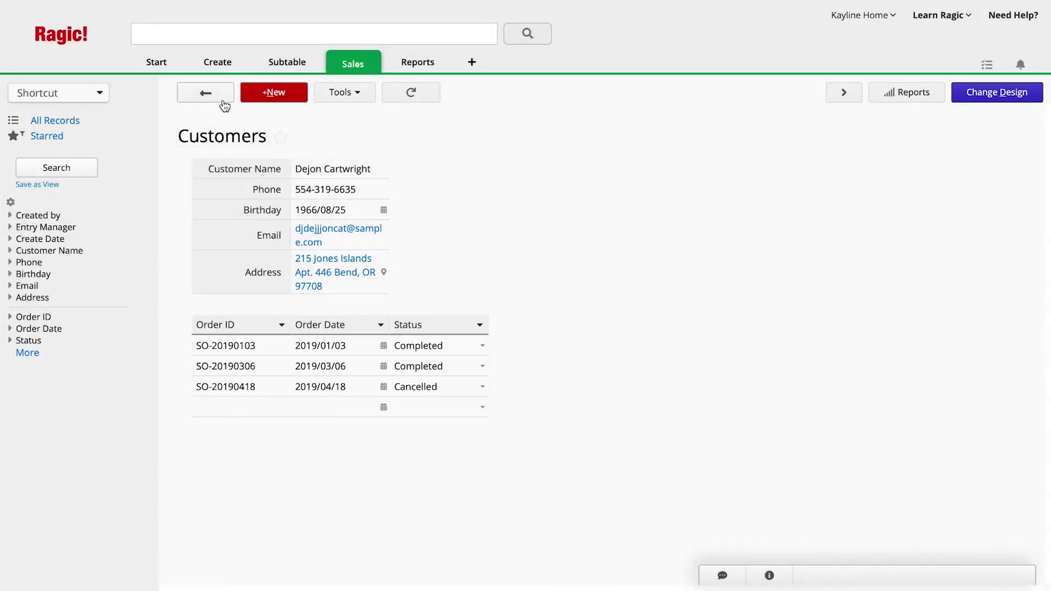
click(222, 99)
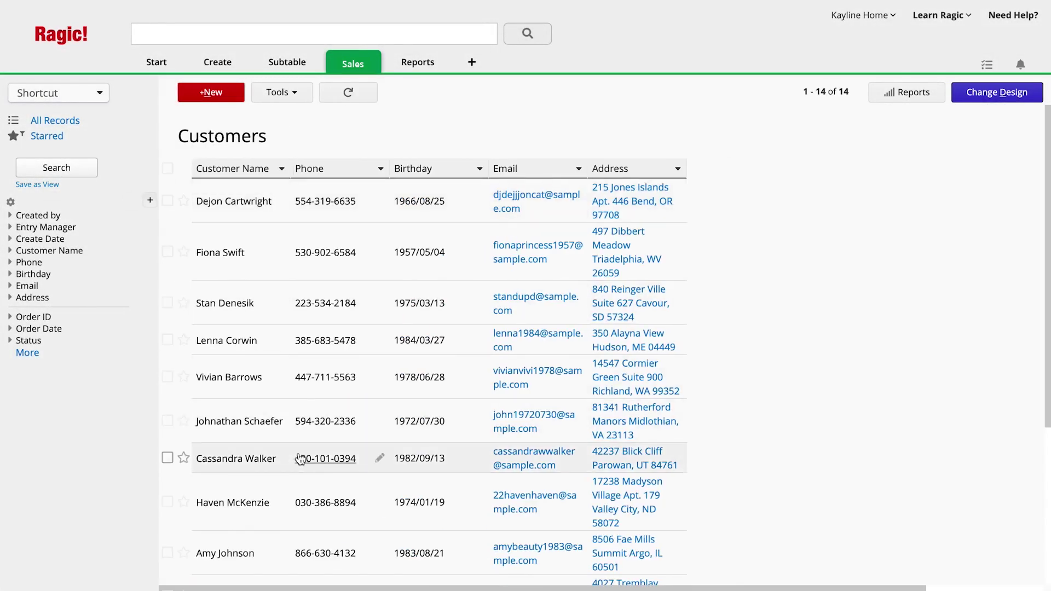
click(300, 459)
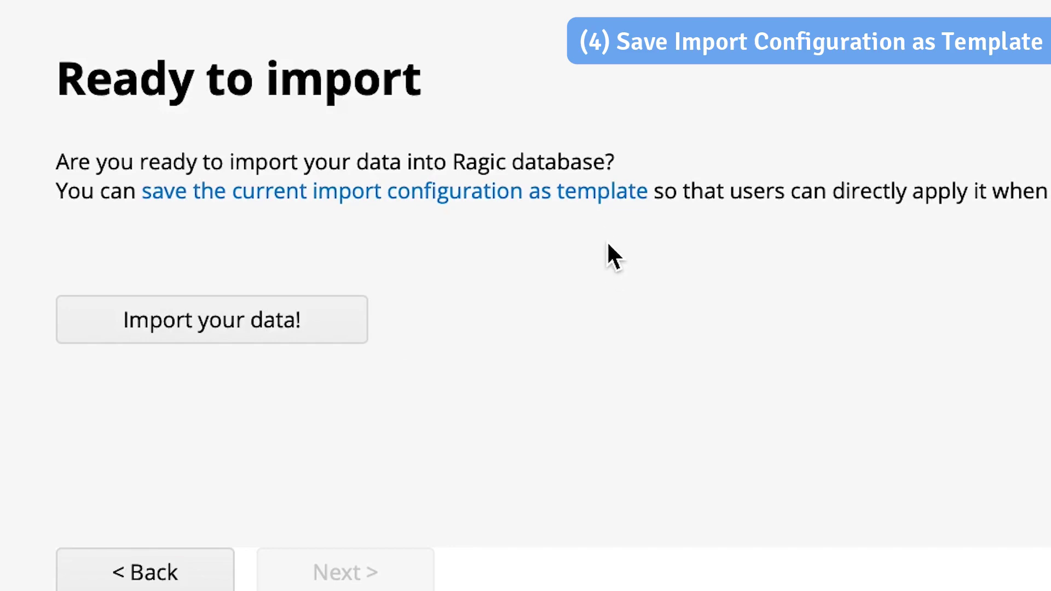
Store the current import configuration under the name 'Update Customer Information'
click(602, 202)
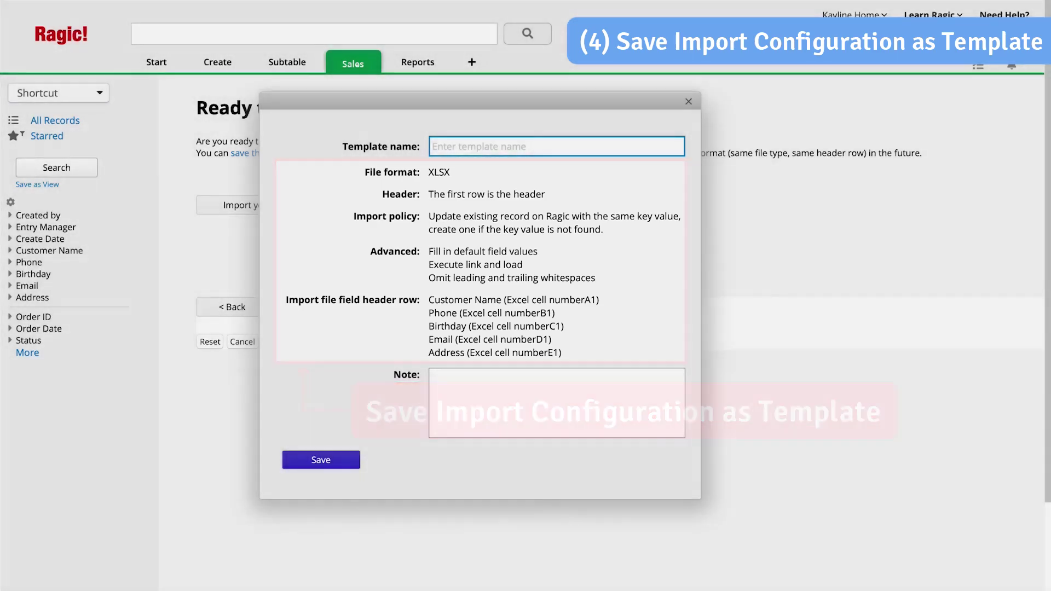
text(Update Customer )
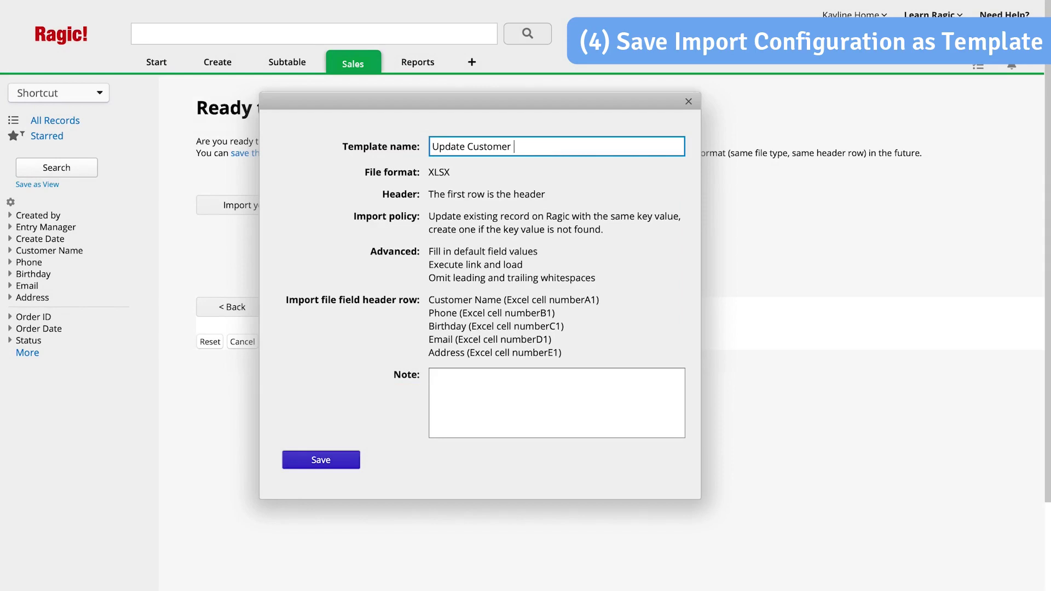
text(Information)
click(355, 464)
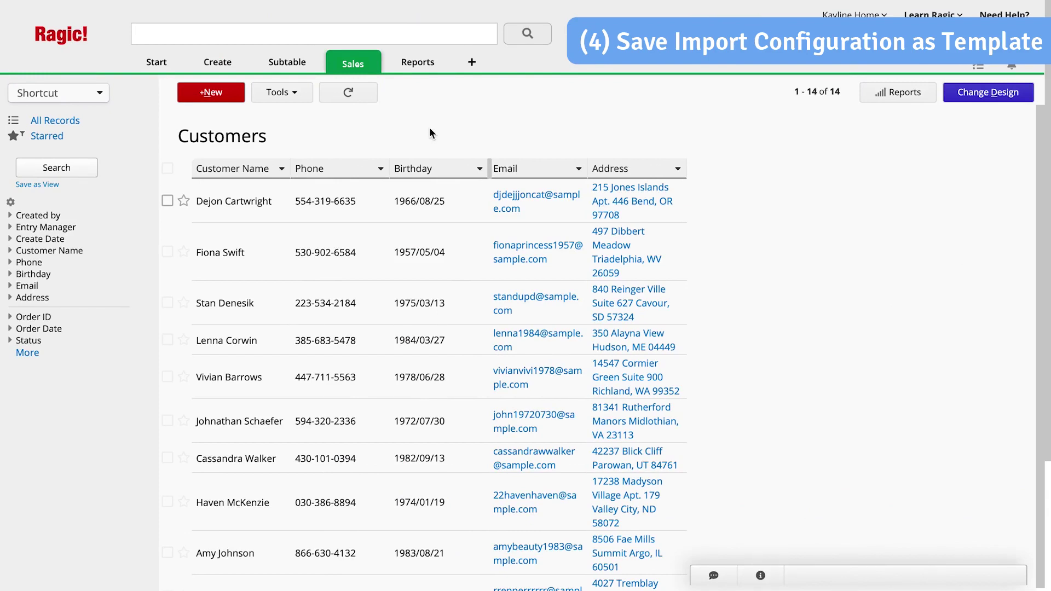
Start a file import into Customers using the 'Update Customer Information' template
click(302, 93)
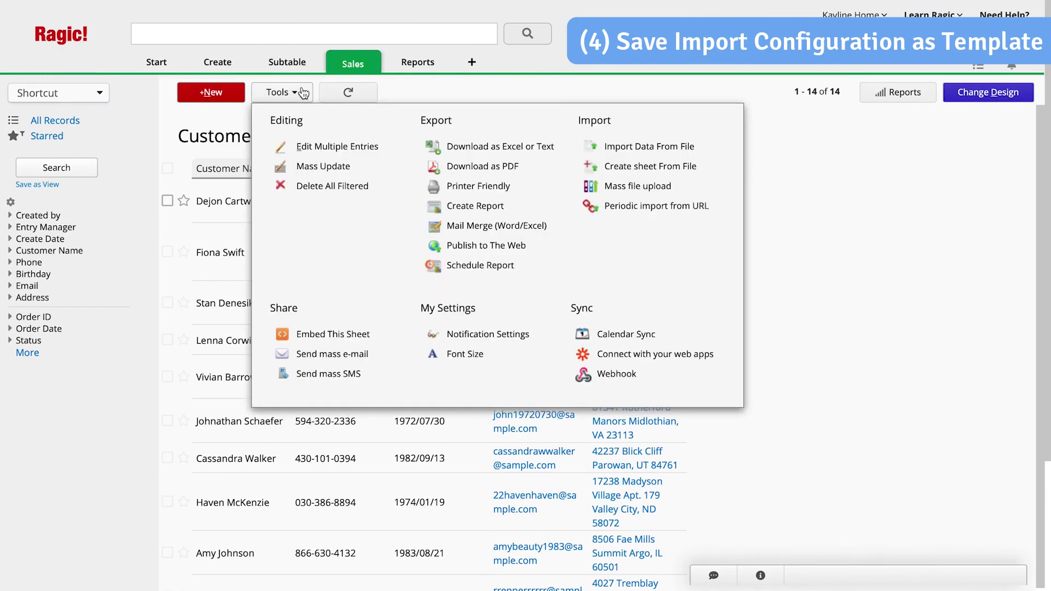
click(681, 149)
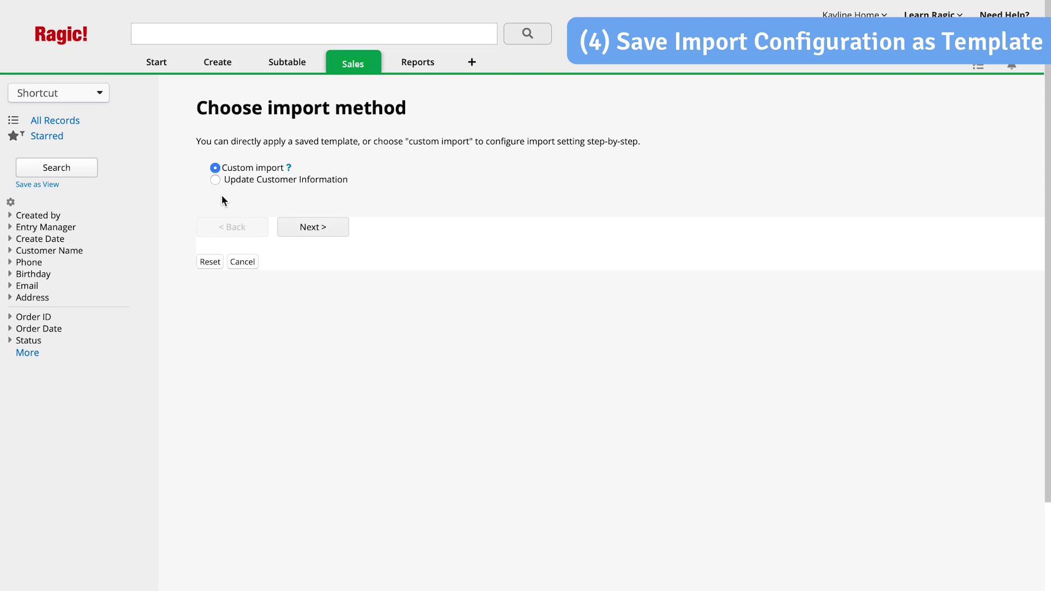
click(215, 179)
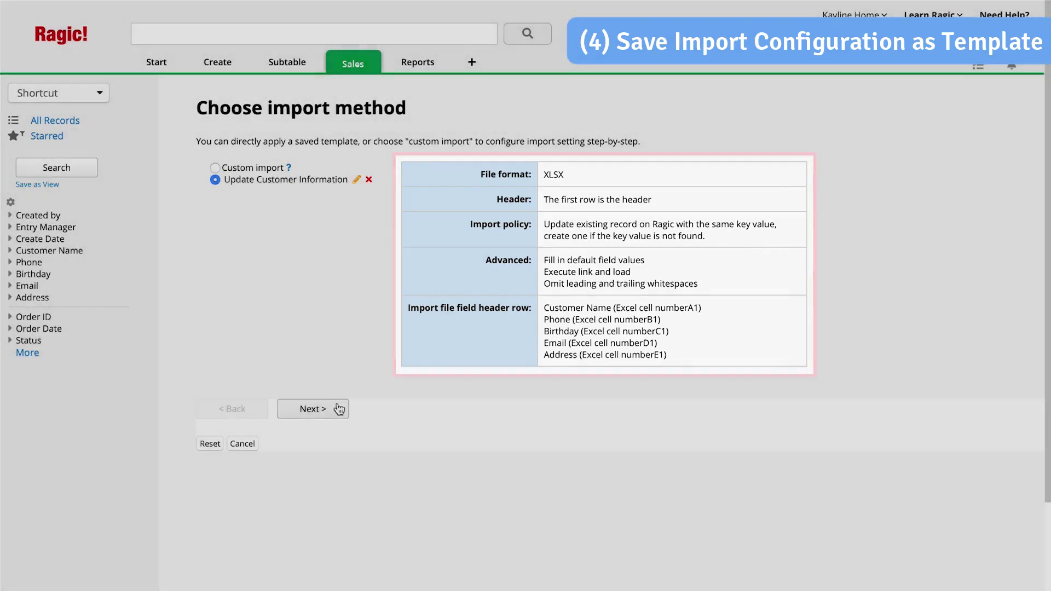
click(337, 409)
Upload customer update.xlsx and run the import
click(249, 166)
double_click(397, 123)
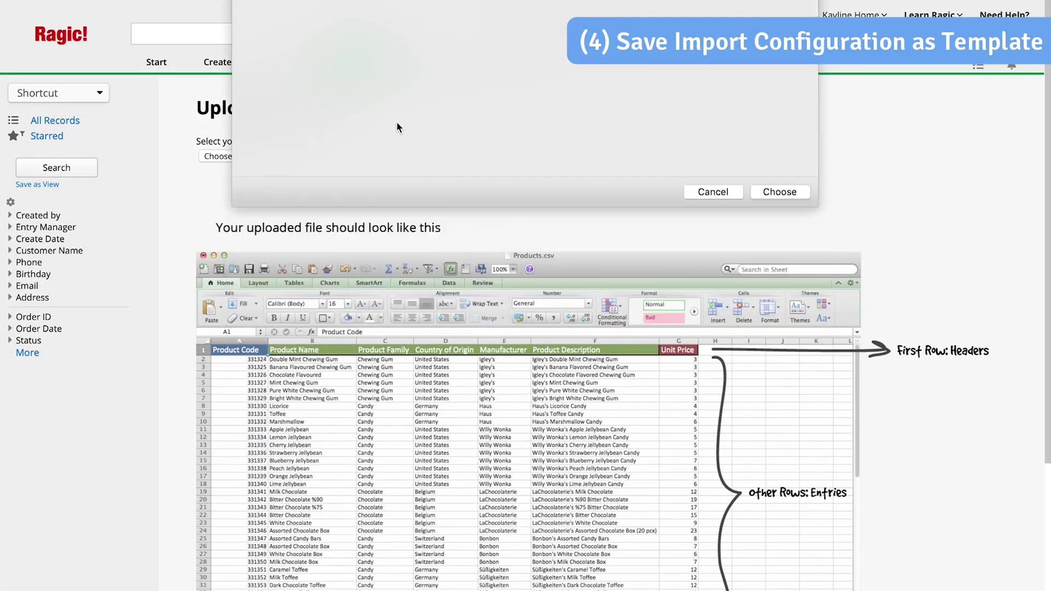
click(377, 156)
click(319, 194)
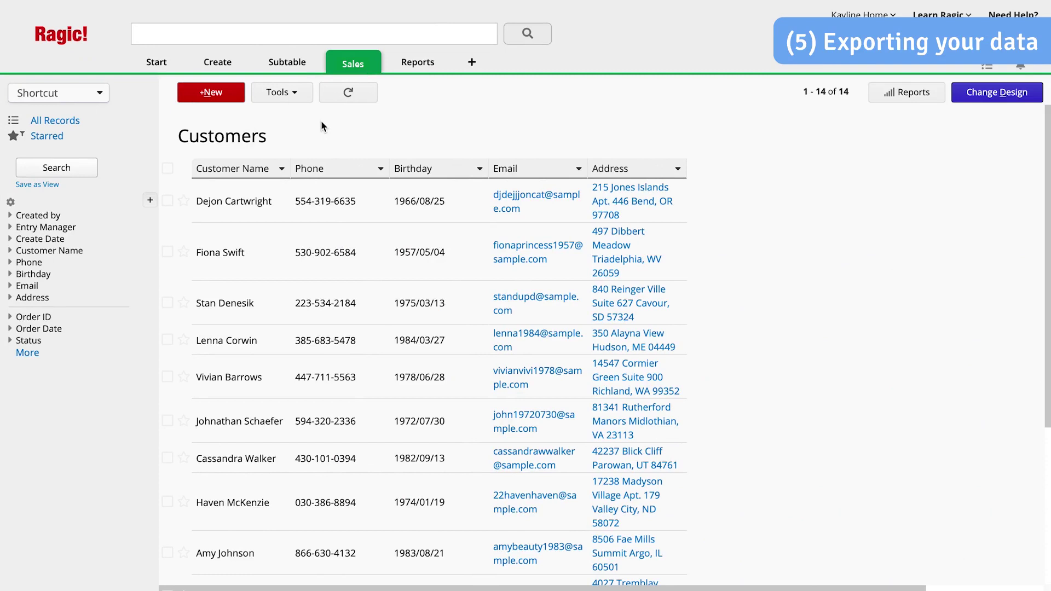
Export every field of the 14 Customers records to an Excel file
click(283, 98)
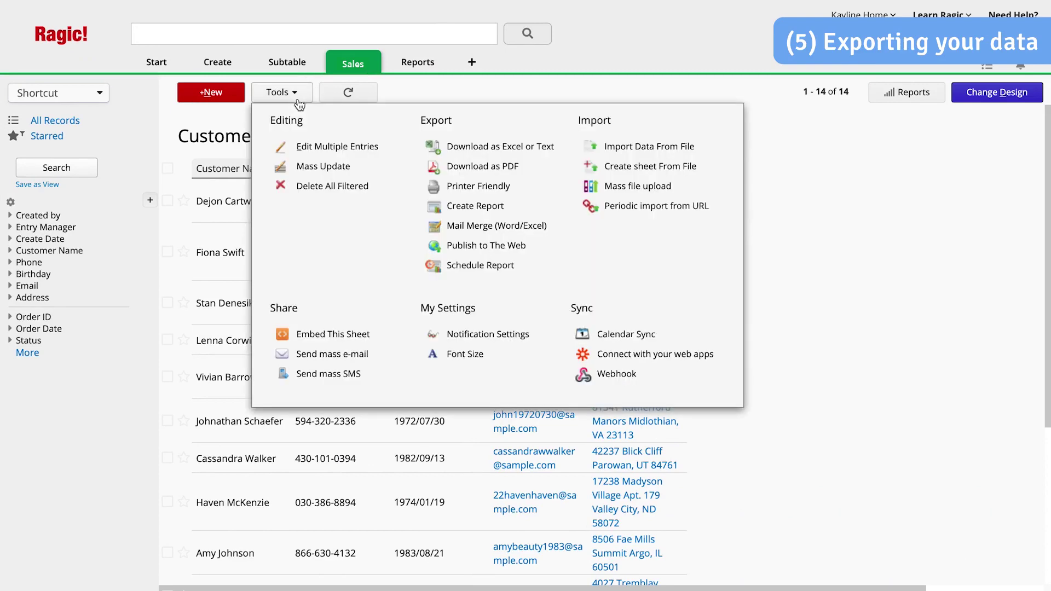
click(520, 157)
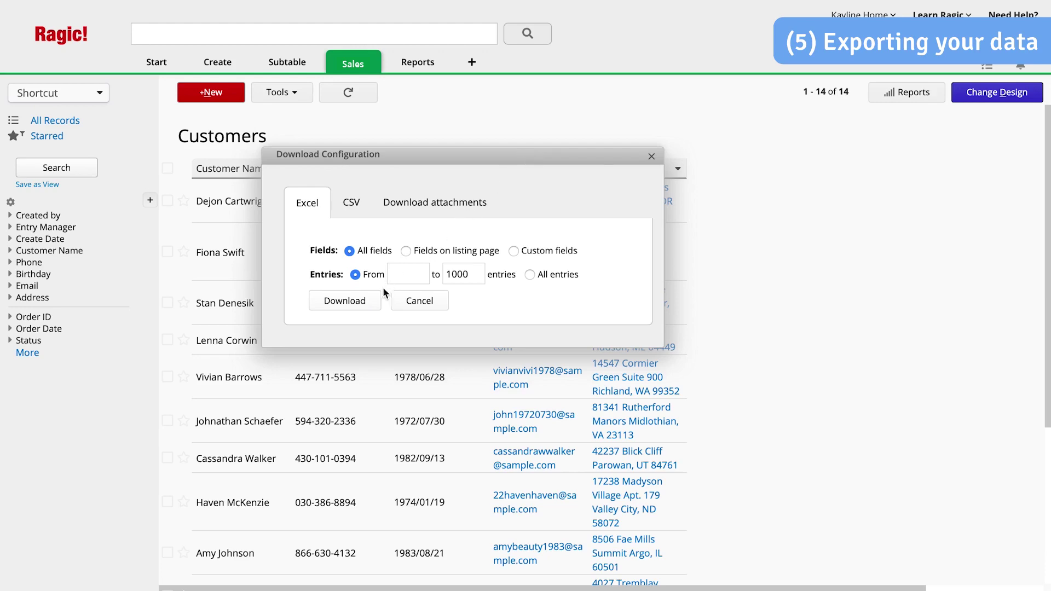
click(372, 301)
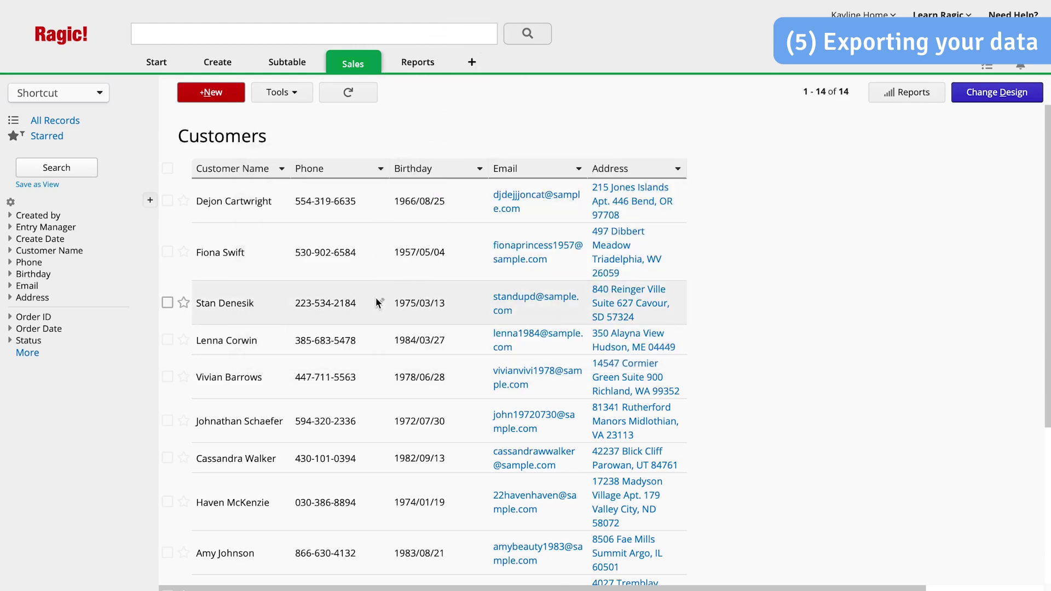